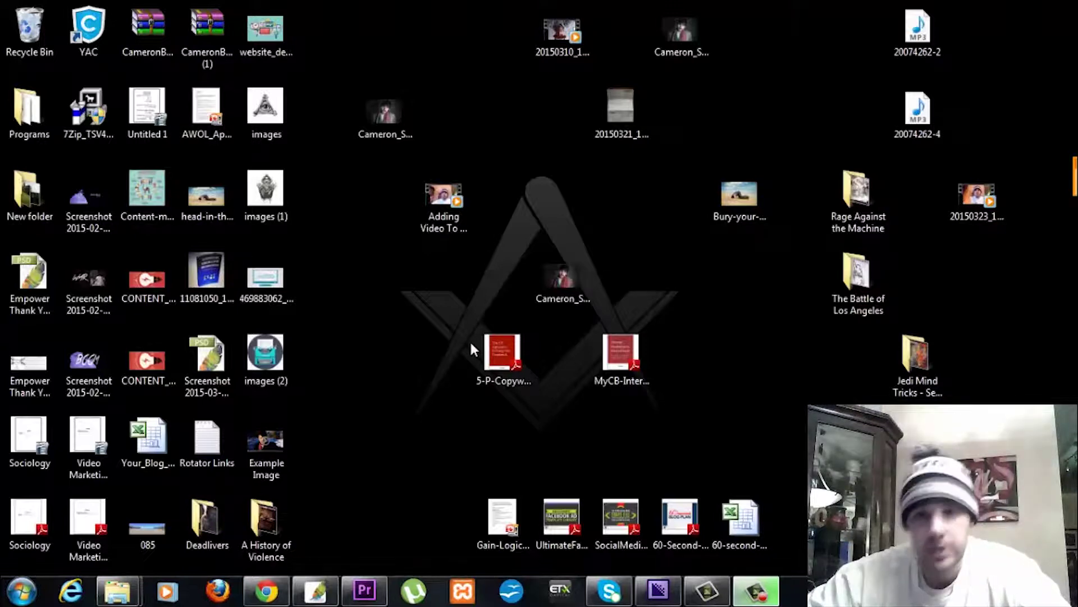
- Restore Chrome, switch to the 'Walk In The Park - YouTube' tab and screenshot it
mouse_move(270, 591)
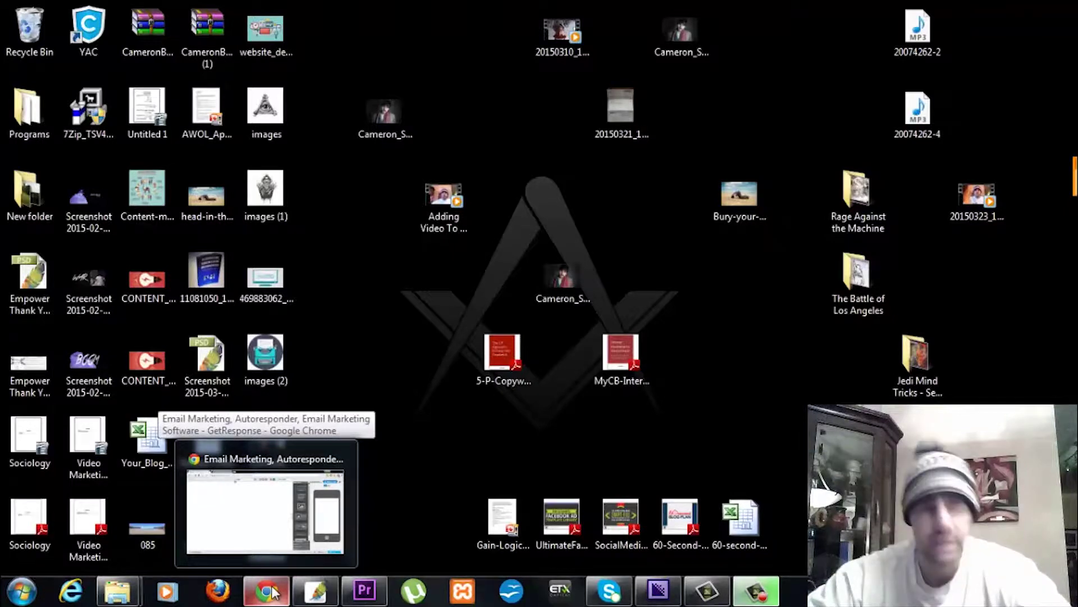
click(270, 591)
click(240, 9)
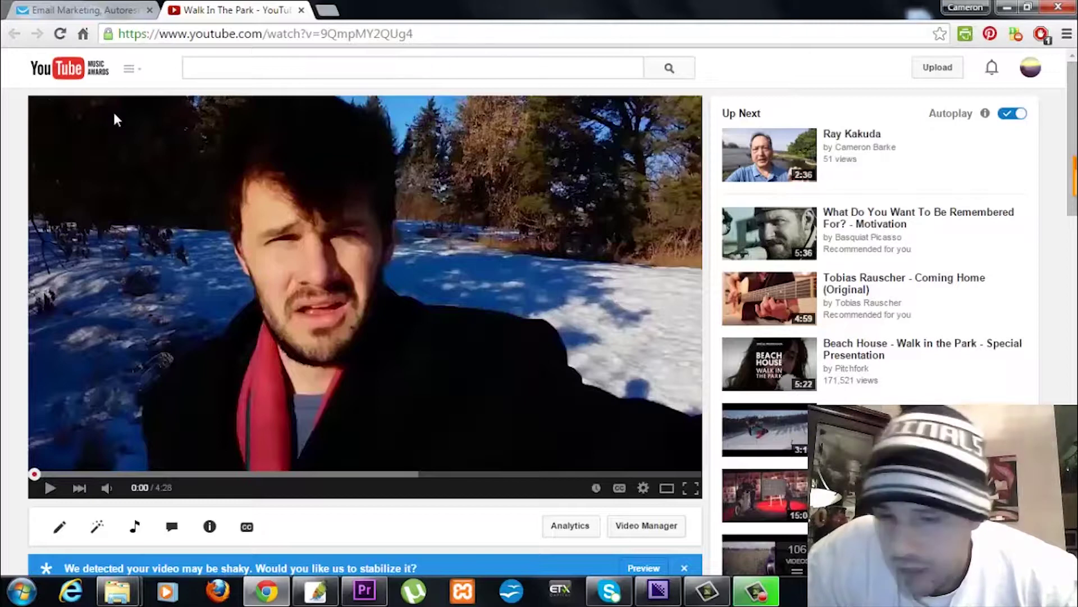
key(Fn)
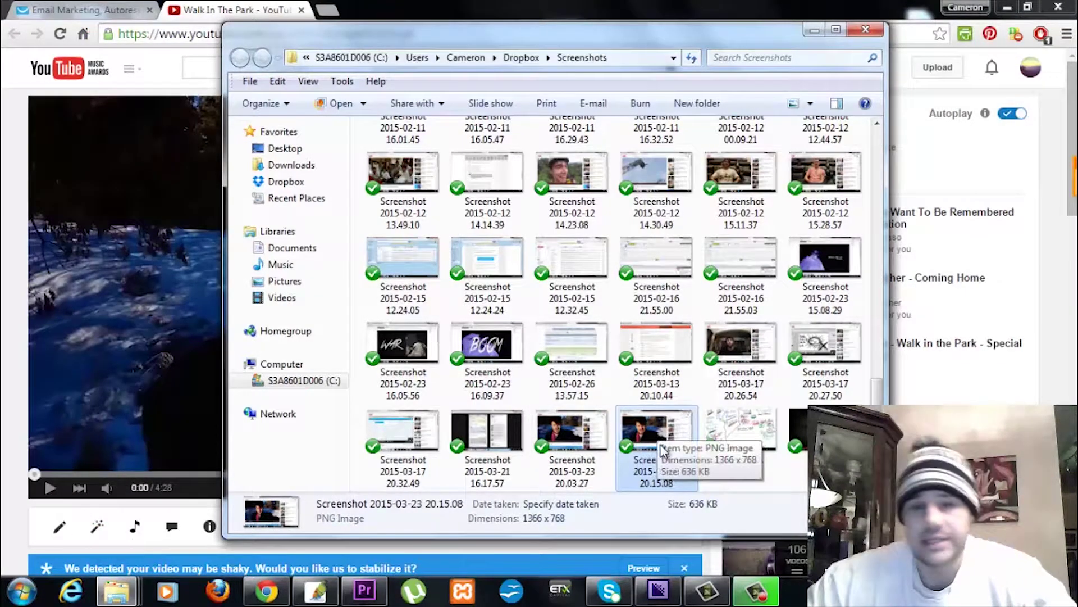
- Drag 'Screenshot 2015-03-23 20.15.08.png' from the Screenshots folder into Photoshop to open it
drag(649, 427, 467, 301)
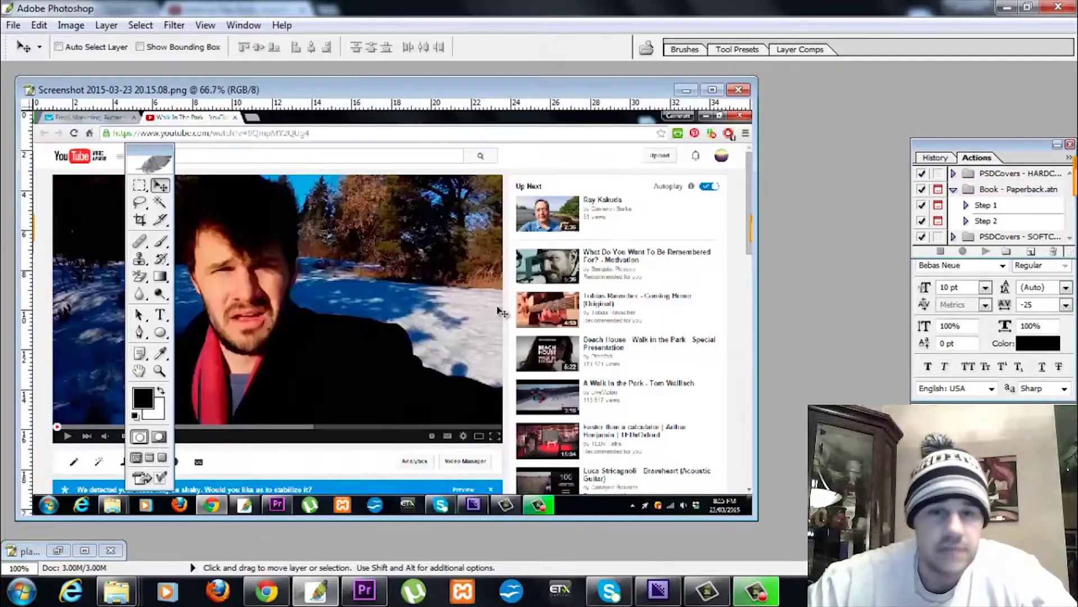
- Show the screenshot at 100% zoom in a maximized document window
drag(433, 90, 610, 77)
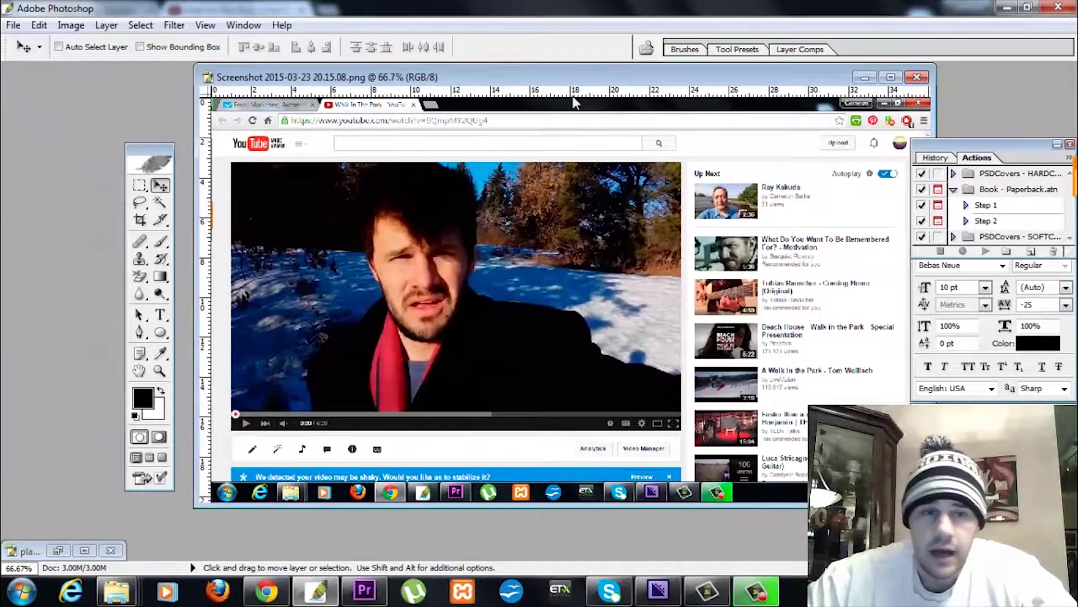
key(ctrl+plus)
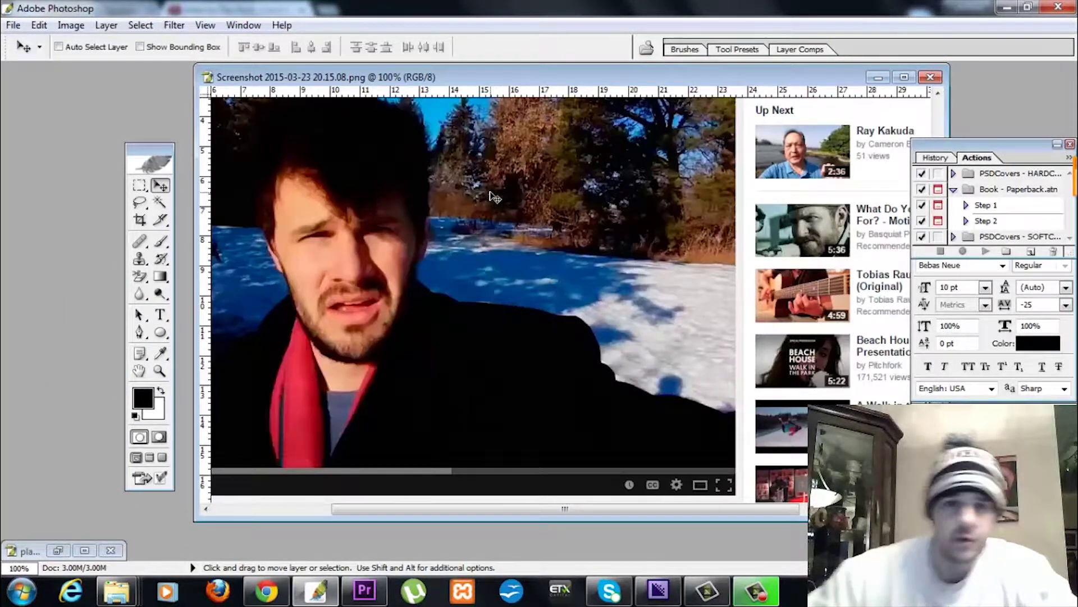
click(904, 77)
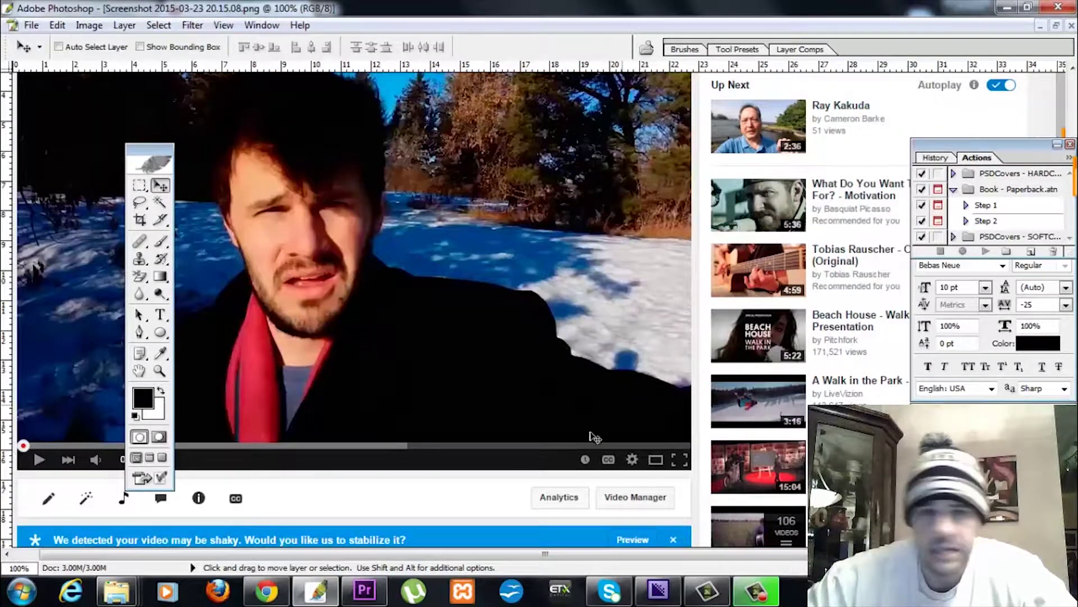
scroll(741, 275, up, 2)
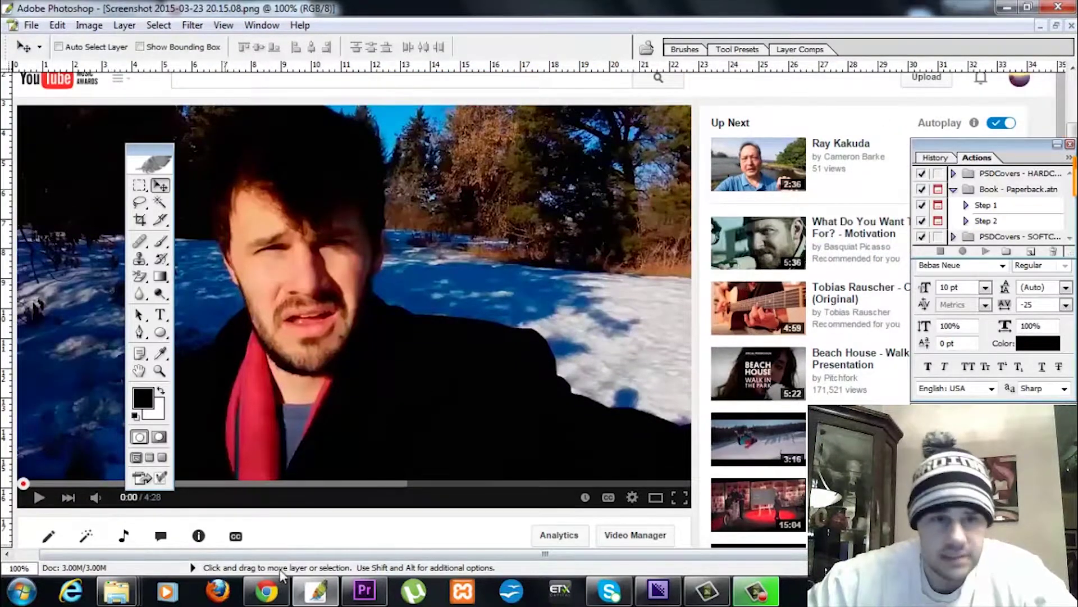
drag(289, 555, 263, 555)
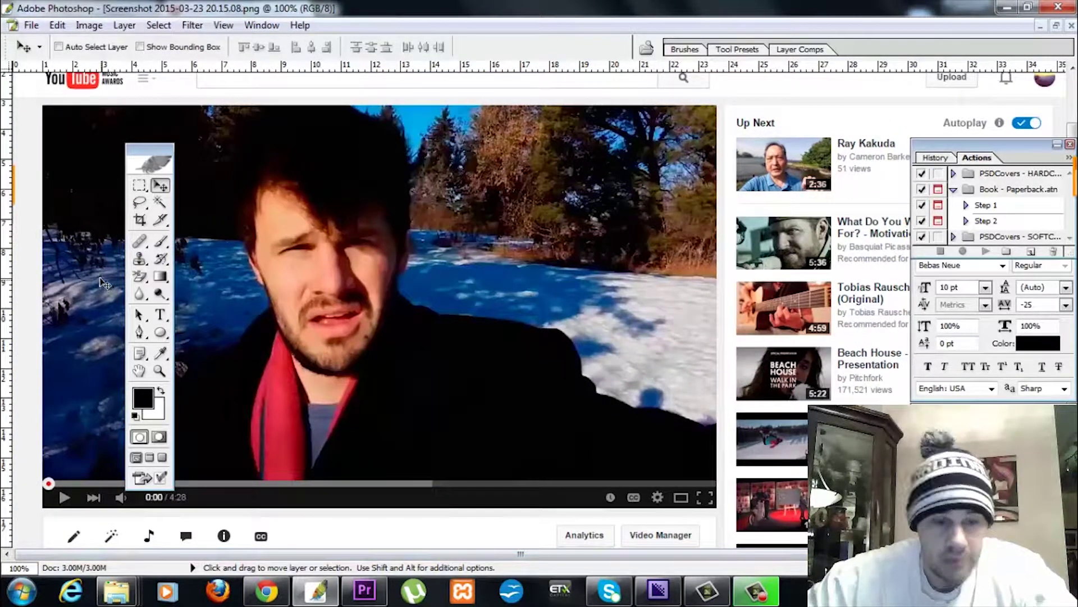
- Crop around the video player, adjusting the bottom, right and left edges to fit the frame
key(c)
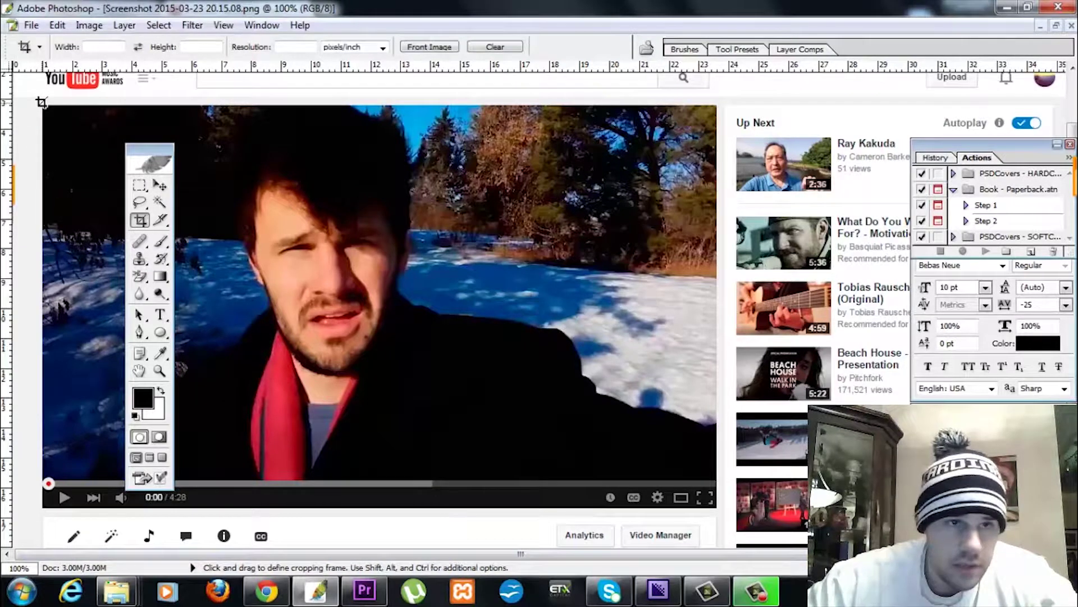
mouse_move(41, 102)
mouse_down()
mouse_move(118, 153)
mouse_move(352, 457)
mouse_move(417, 501)
mouse_move(718, 503)
mouse_up()
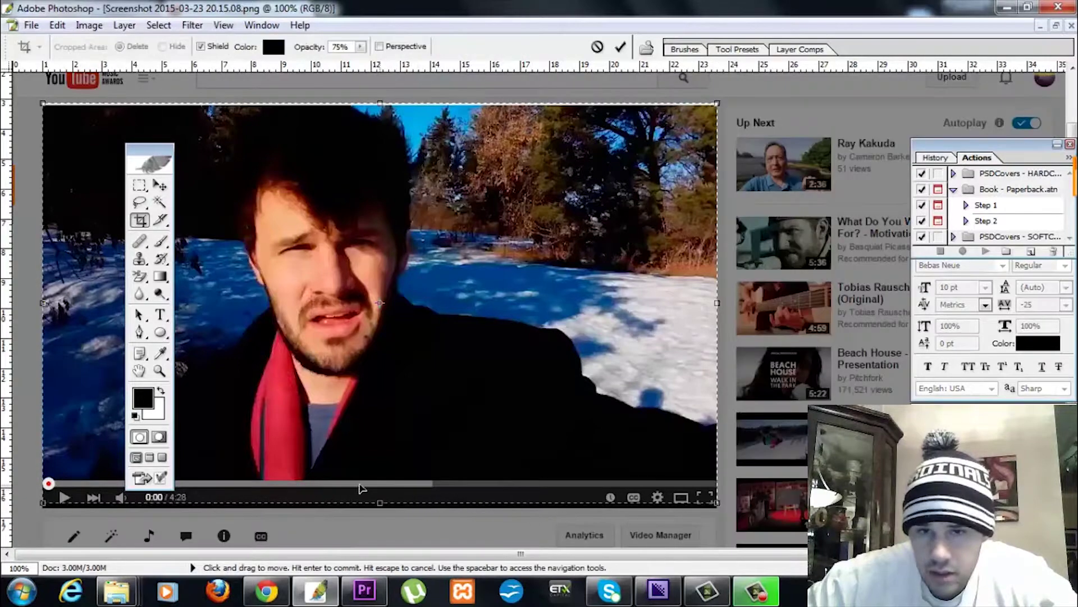
drag(380, 504, 386, 511)
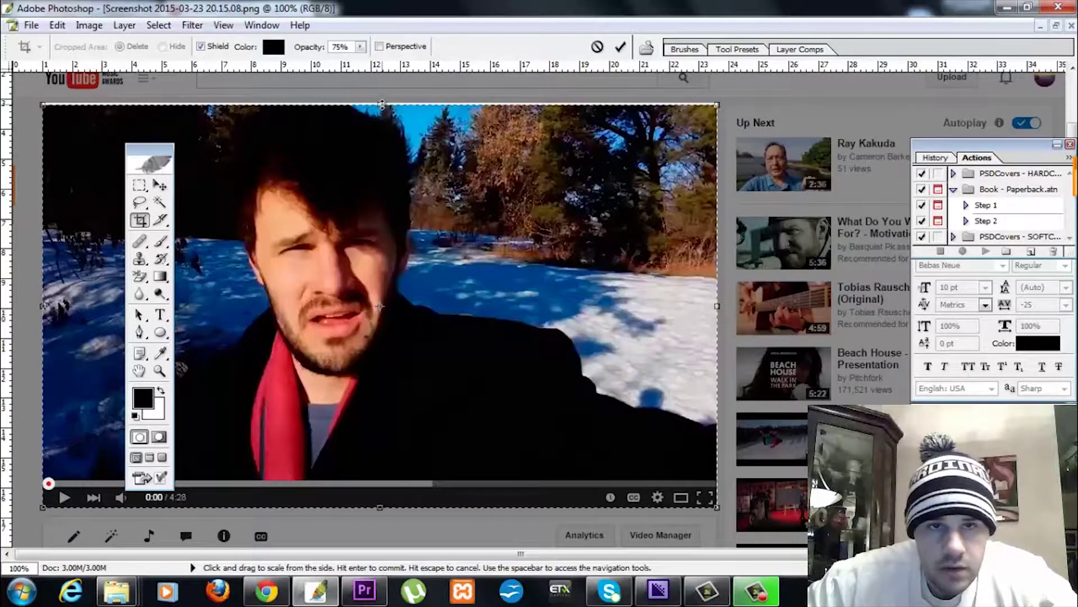
drag(718, 306, 705, 312)
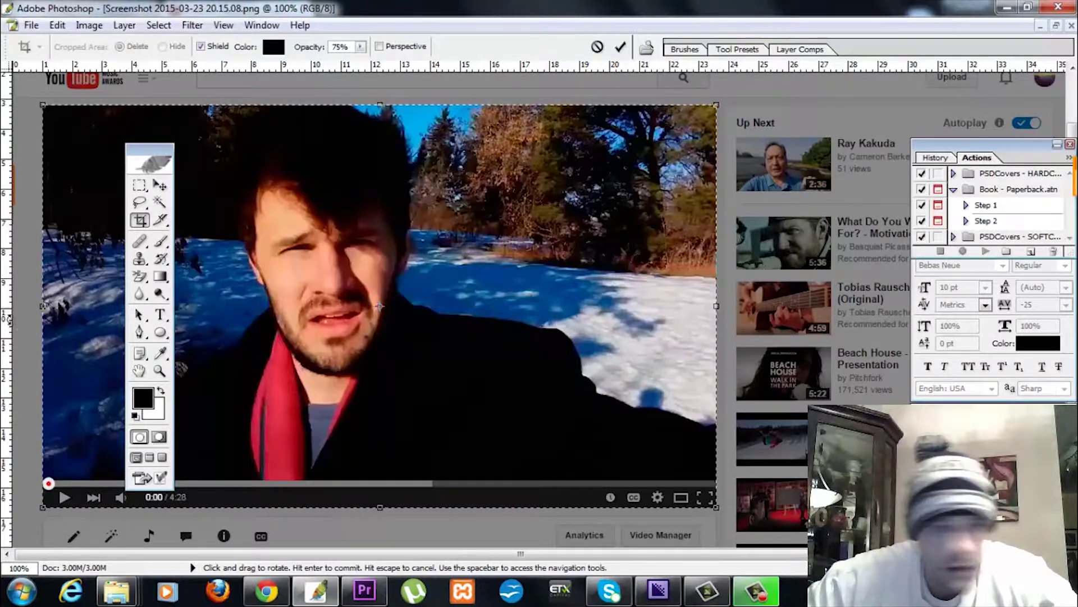
drag(43, 306, 59, 306)
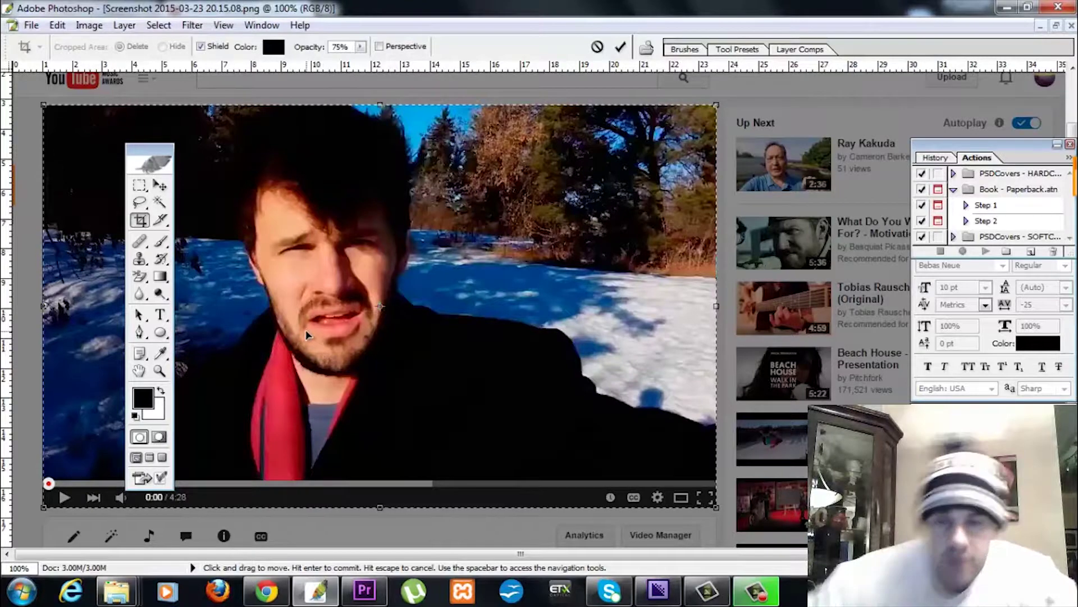
key(Return)
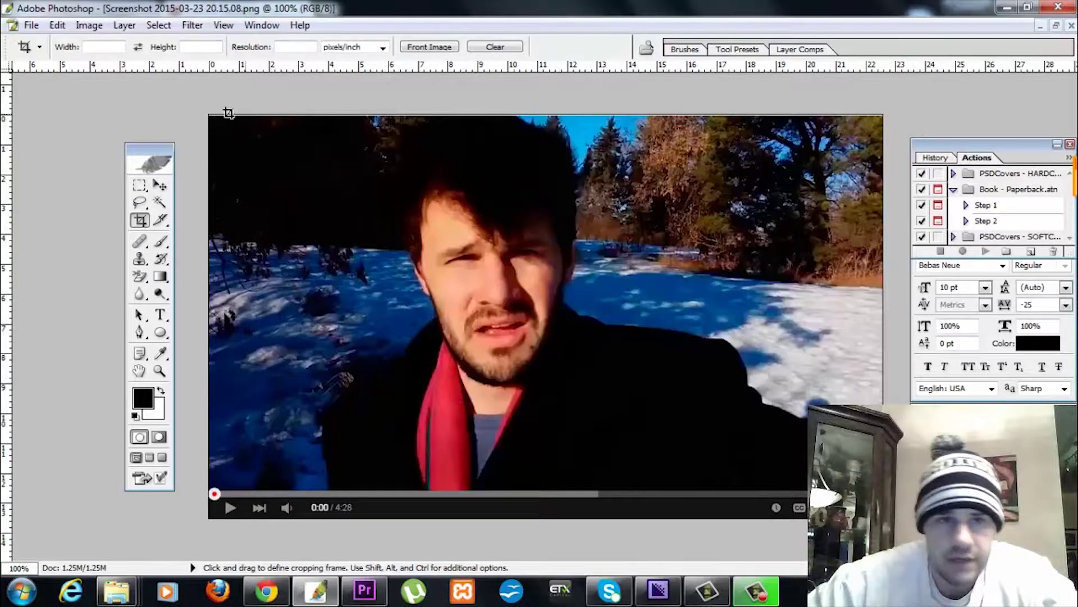
- Re-crop with the top edge lowered slightly, then restore the document to a floating window
drag(209, 119, 883, 518)
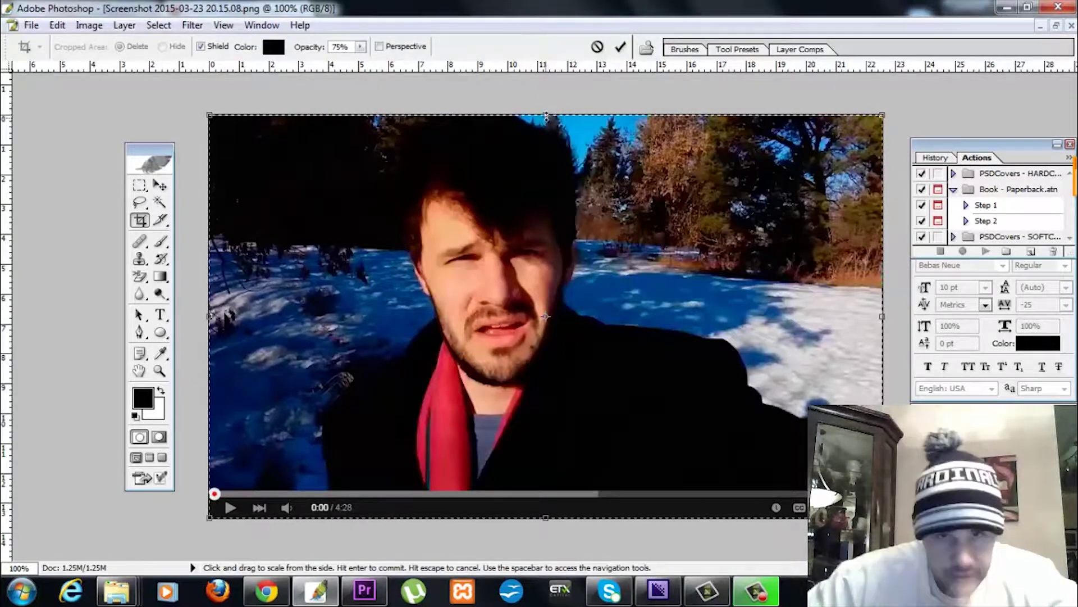
drag(548, 119, 547, 123)
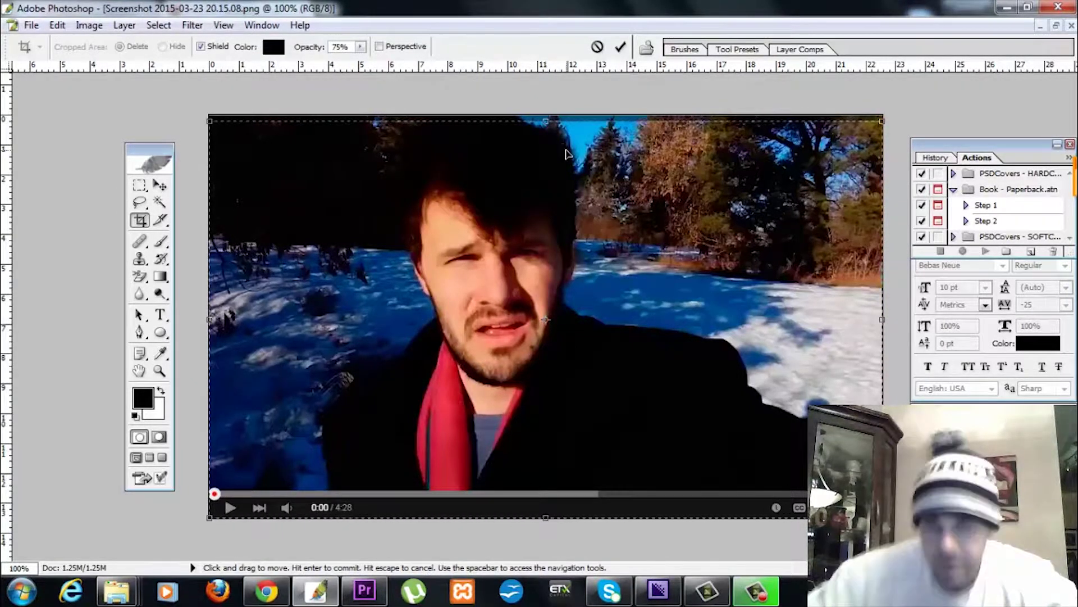
key(Return)
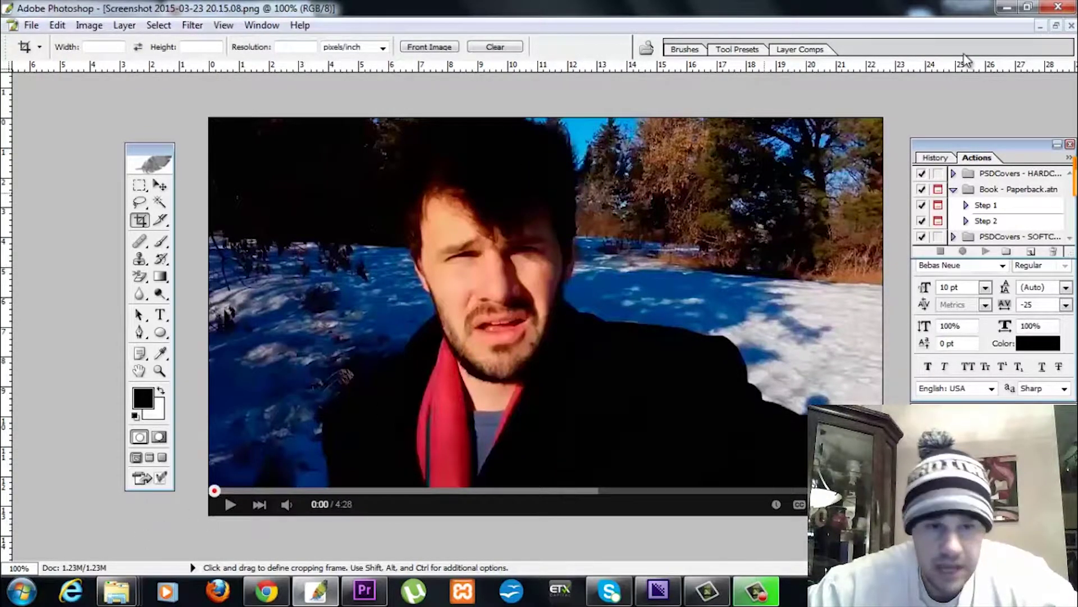
click(1056, 27)
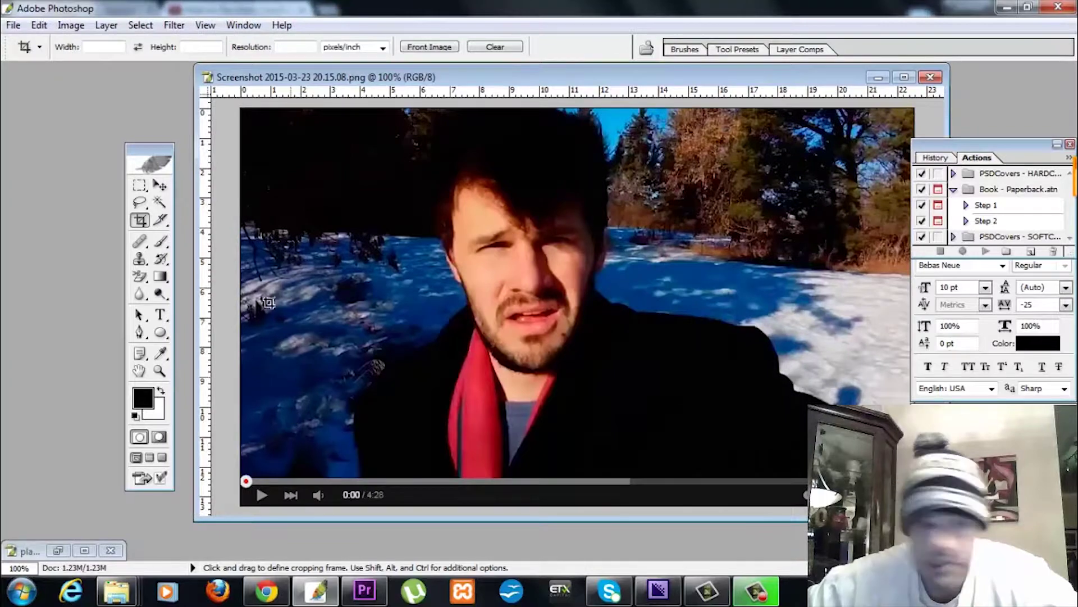
- Move the play_button.png graphic onto the screenshot as Layer 1, centred over the video
click(84, 550)
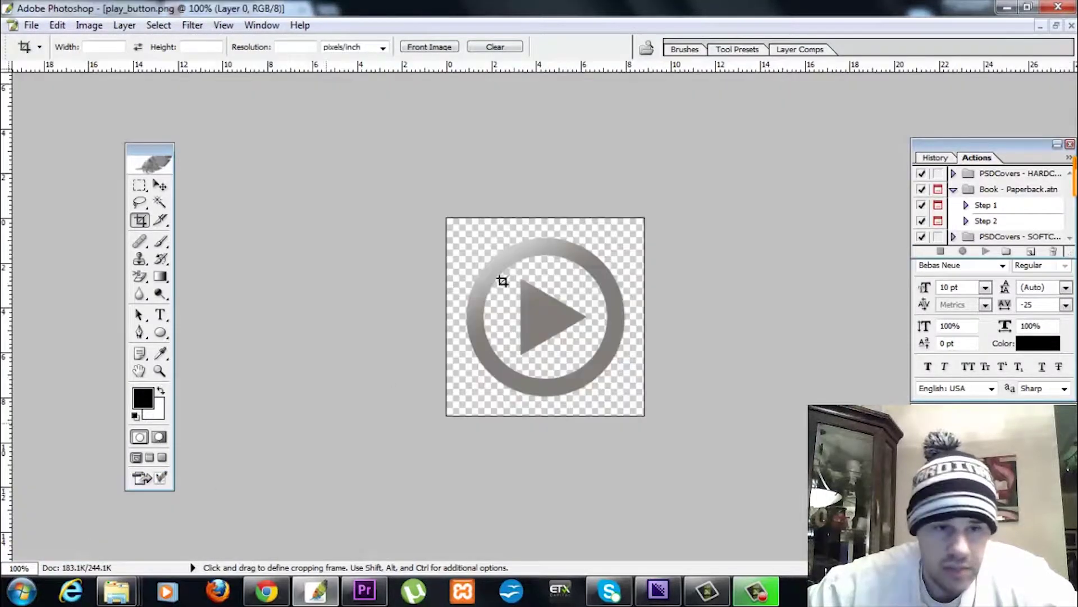
click(1056, 25)
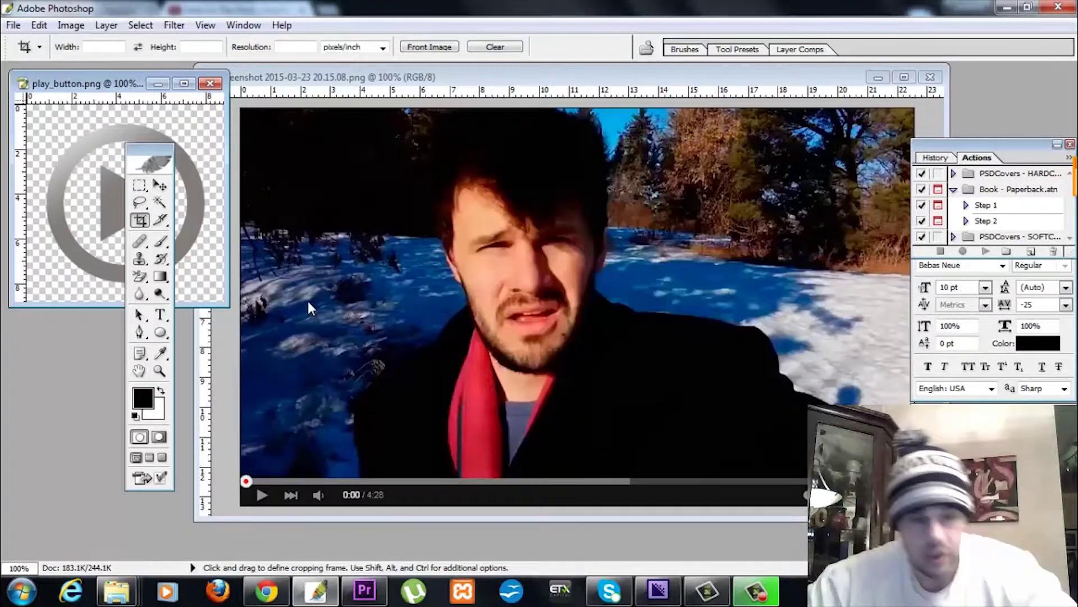
key(v)
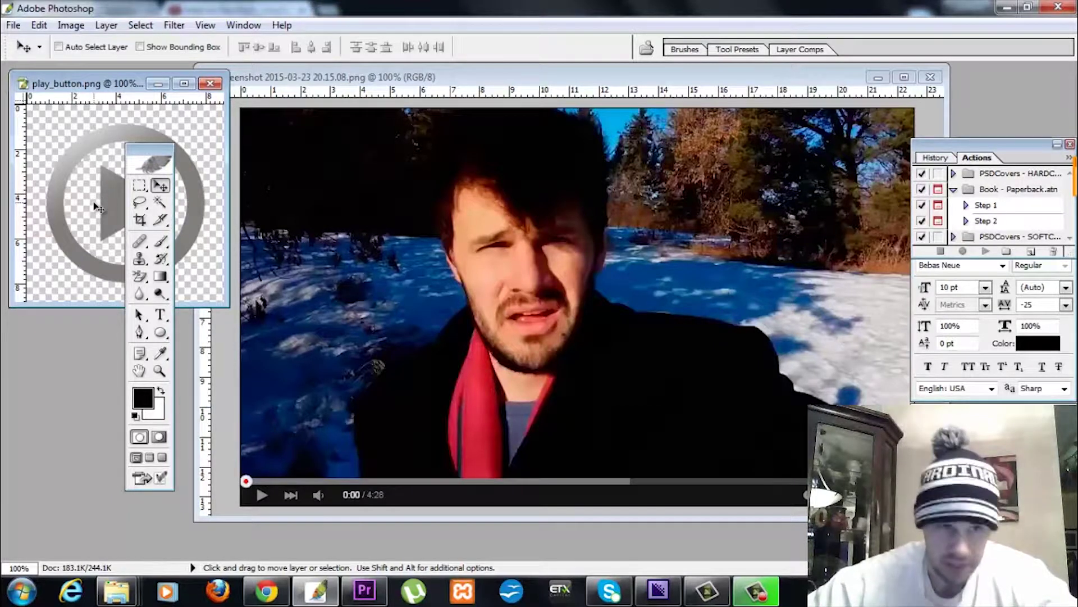
drag(100, 222, 589, 293)
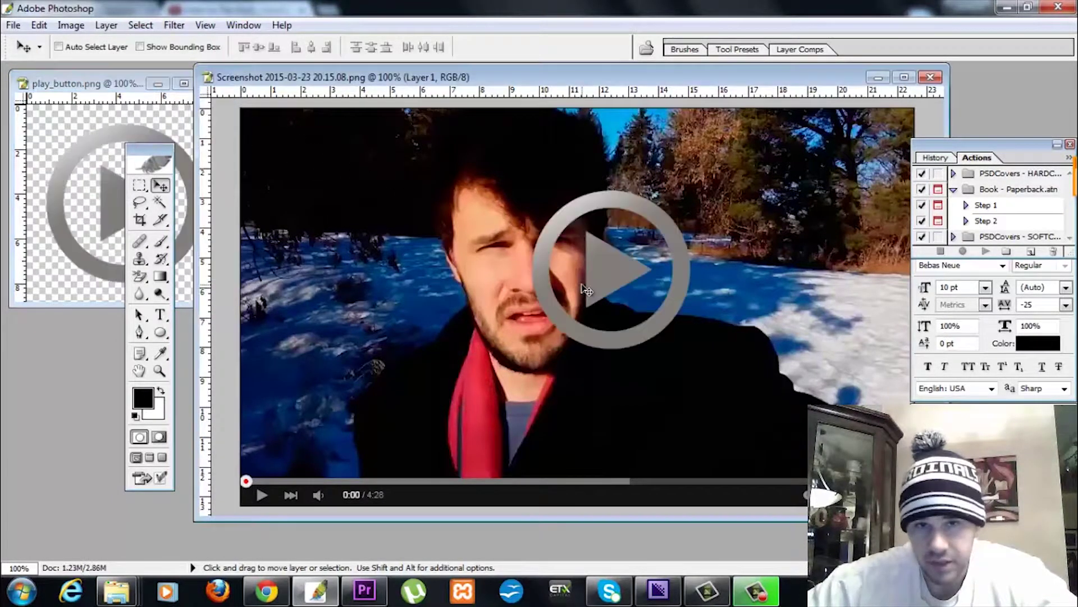
click(904, 77)
mouse_move(555, 293)
mouse_down()
mouse_move(528, 298)
mouse_move(548, 308)
mouse_up()
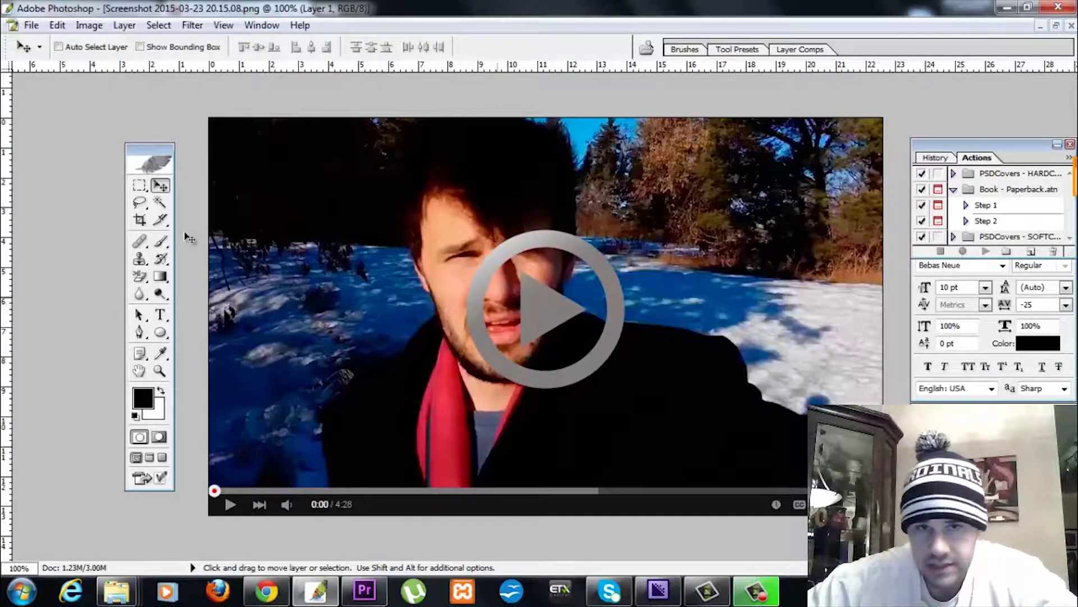
- Save the composite to the desktop as a non-interlaced PNG named 'example image delete me', then bring Chrome back
key(ctrl+shift+s)
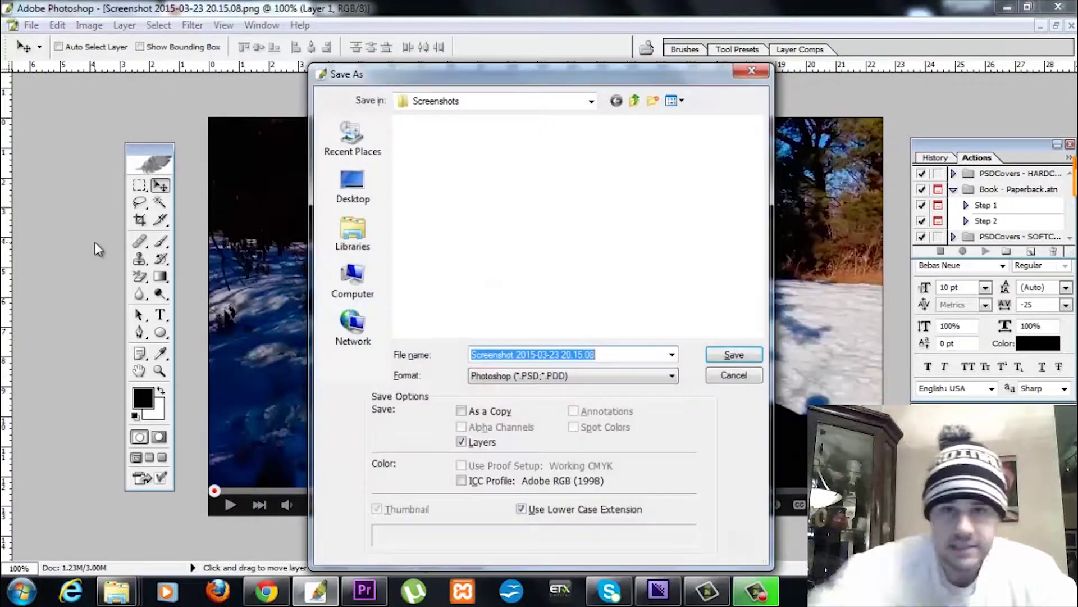
click(370, 192)
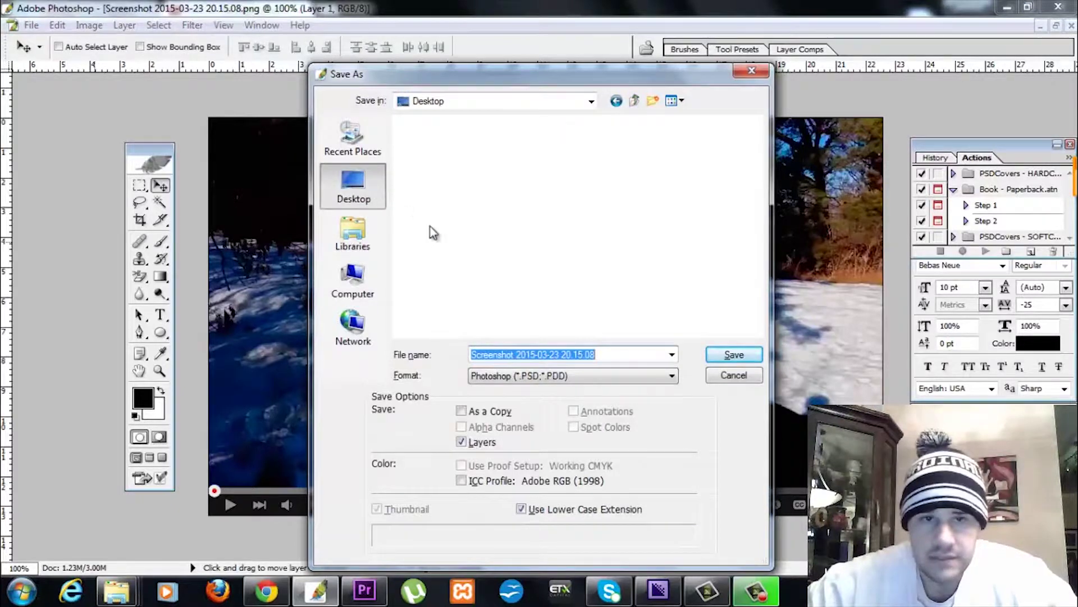
click(673, 376)
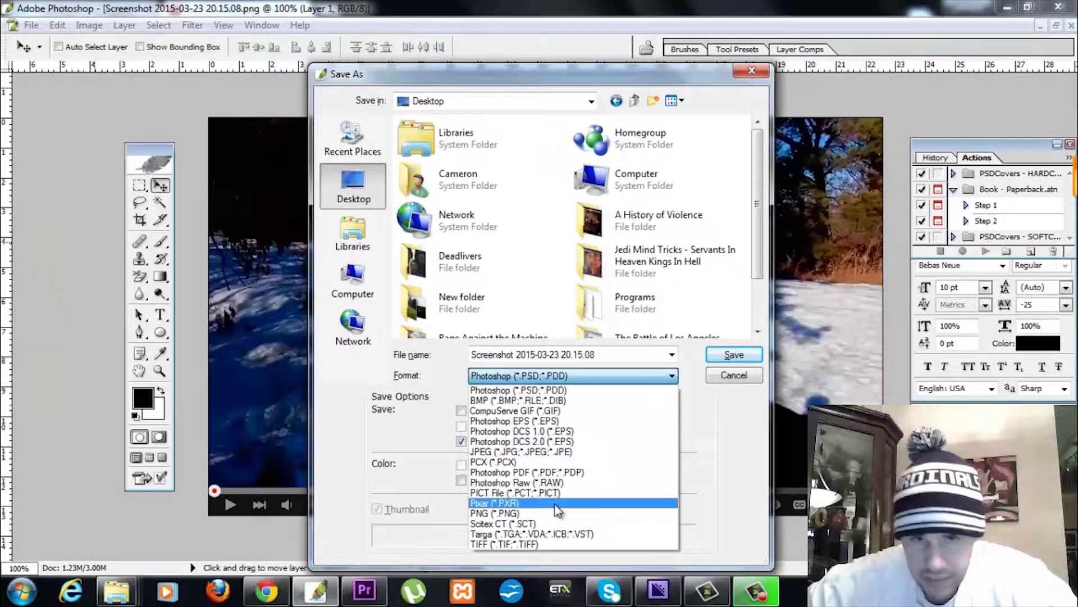
click(512, 516)
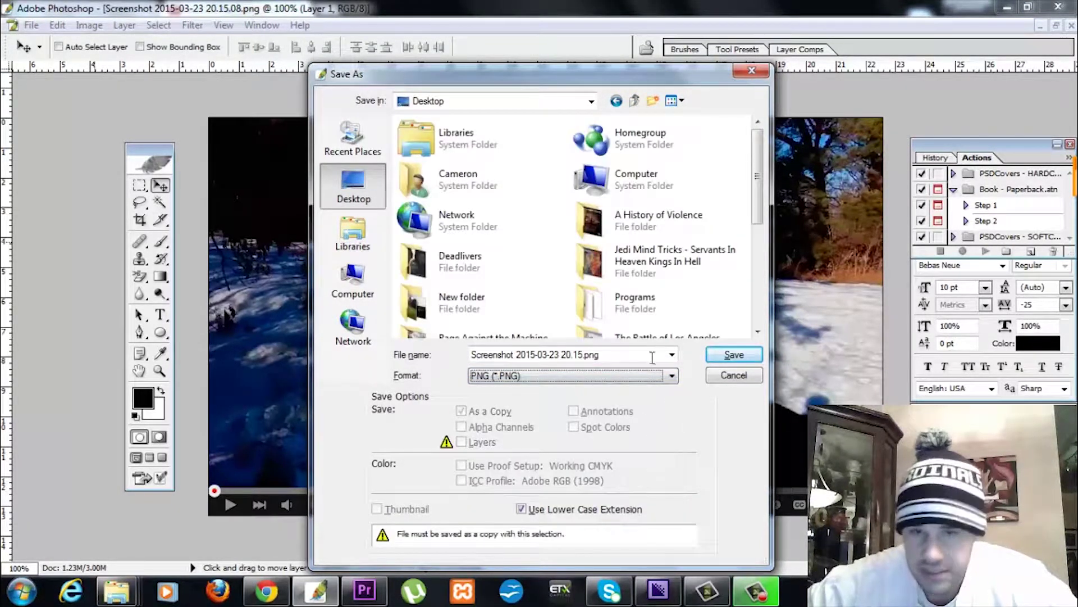
click(555, 358)
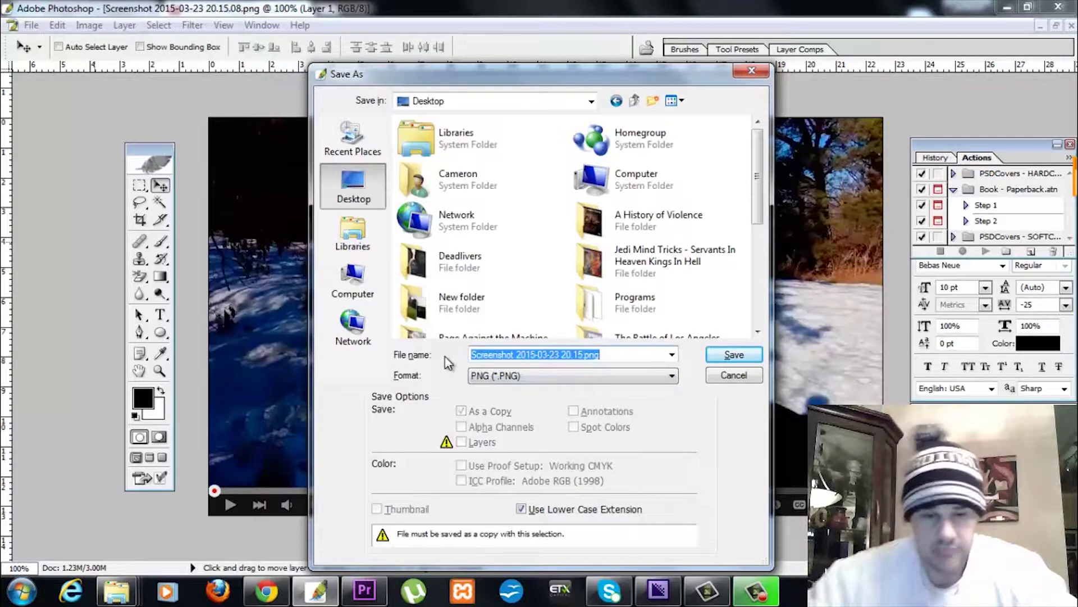
text(example i)
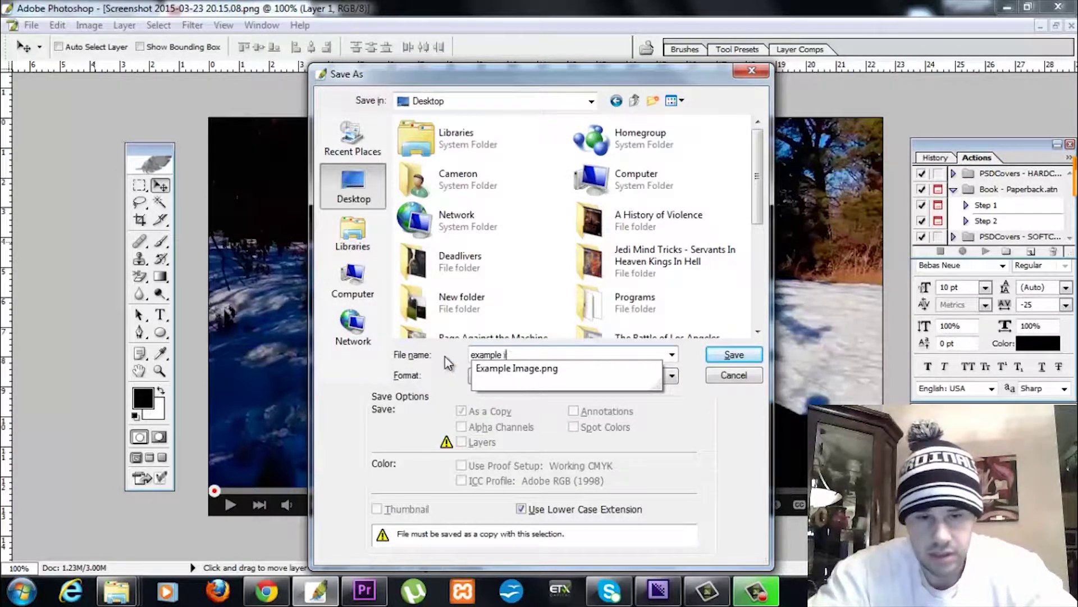
text(mage delete me)
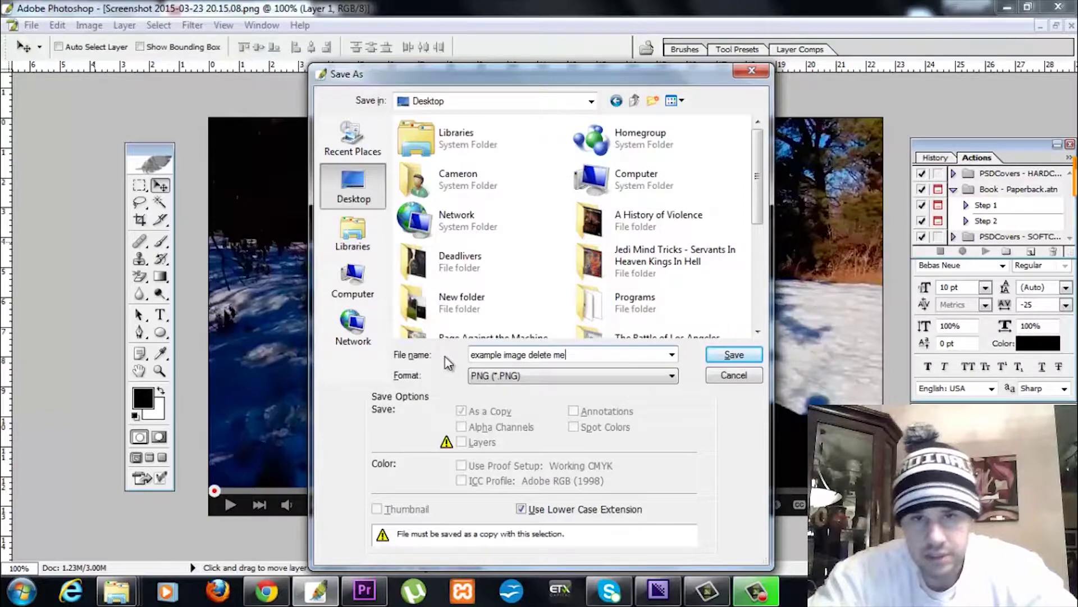
click(733, 354)
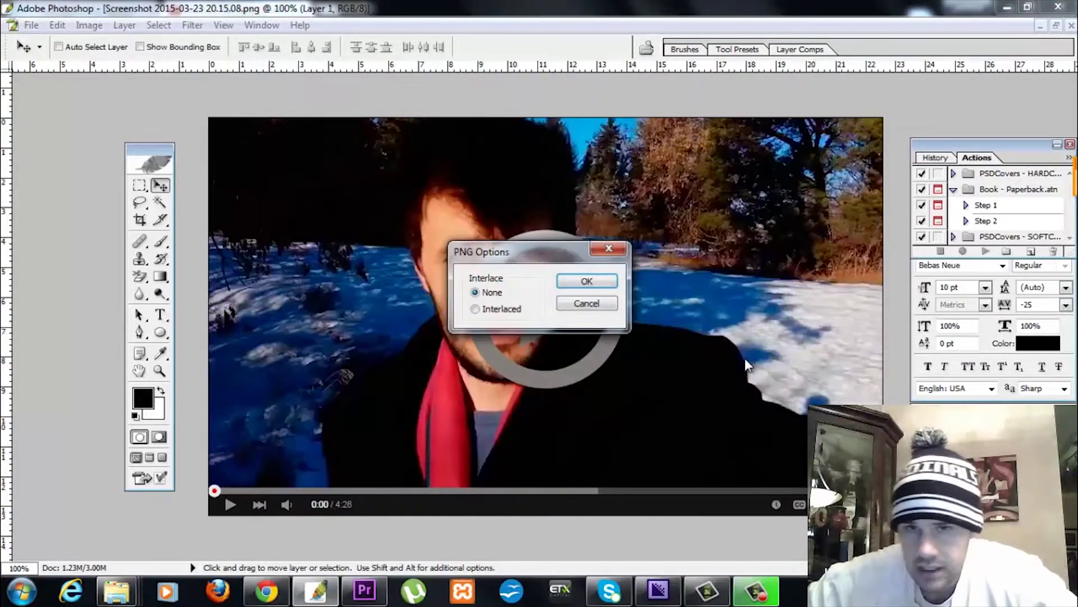
click(591, 281)
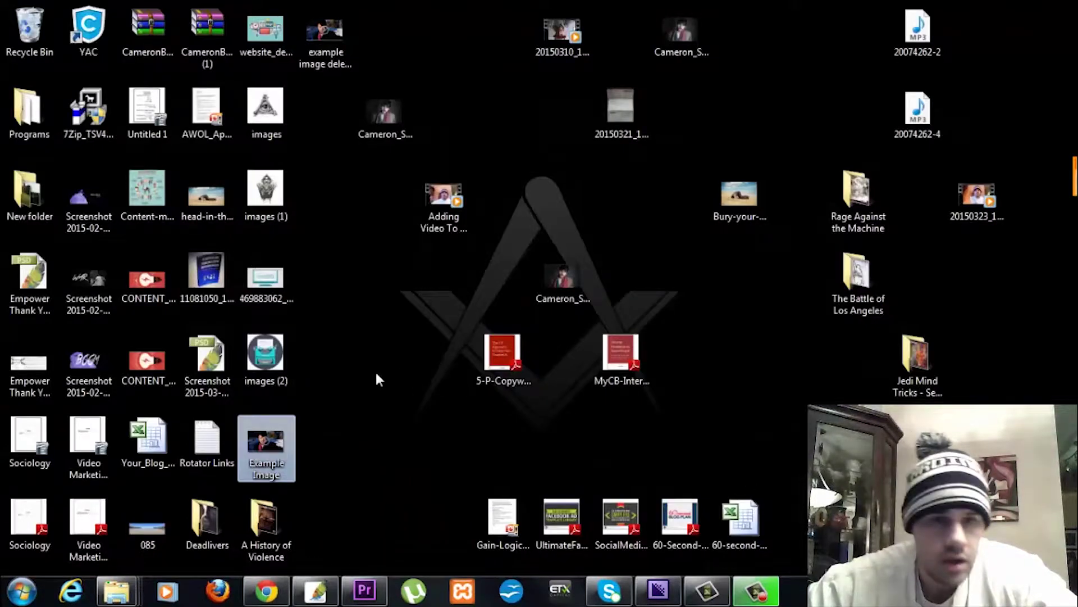
click(334, 73)
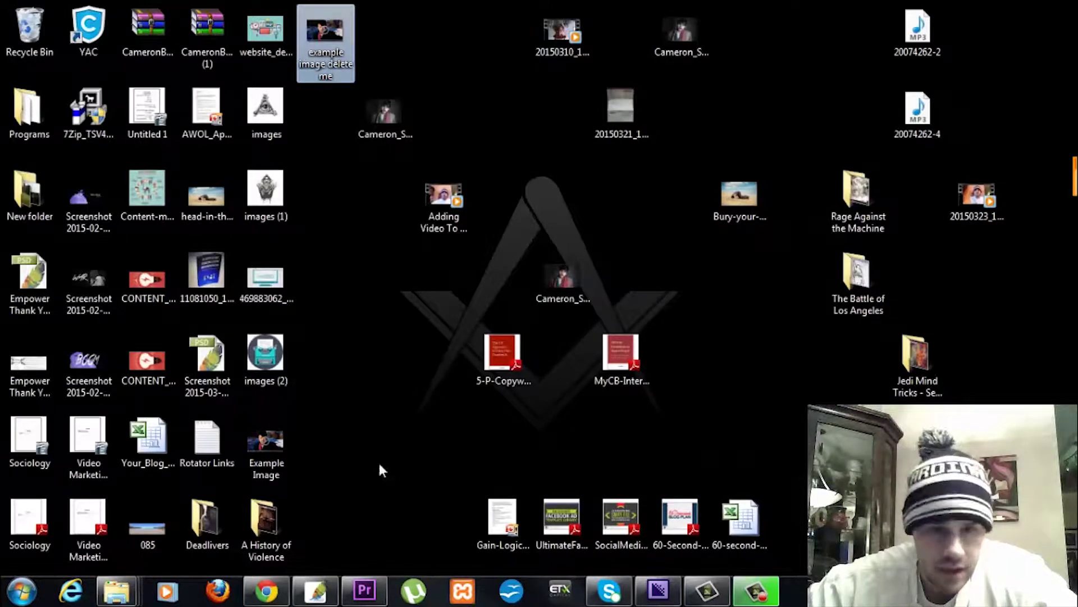
click(267, 591)
- Return to the GetResponse email editor tab and clear the highlighted address-bar text
click(63, 7)
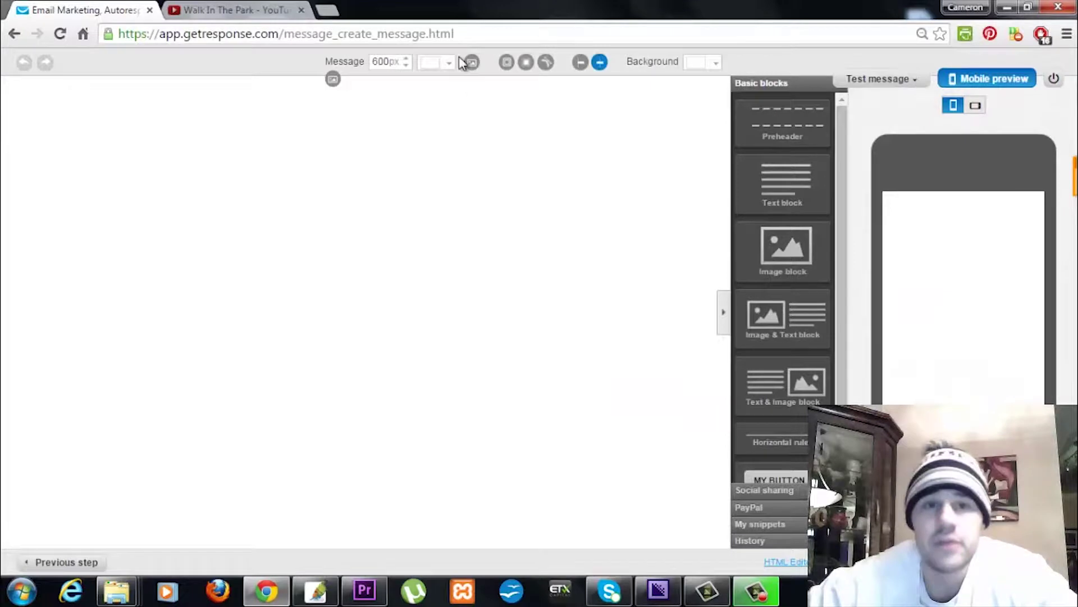
drag(427, 32, 337, 34)
drag(460, 34, 284, 33)
click(456, 34)
click(389, 34)
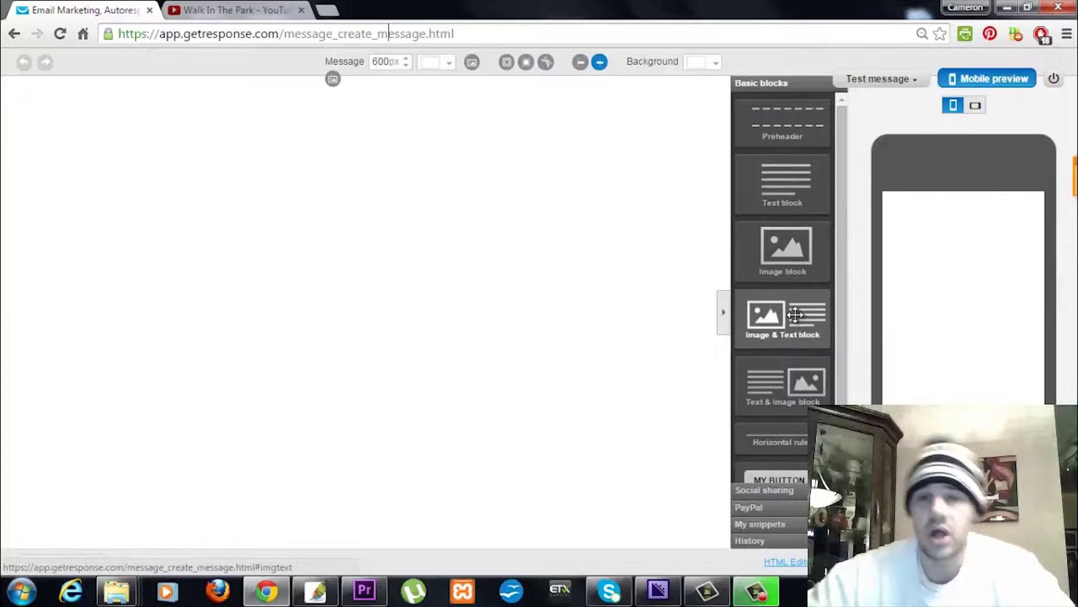
- Add a Lorem ipsum text block with an image block beneath it
drag(784, 188, 413, 202)
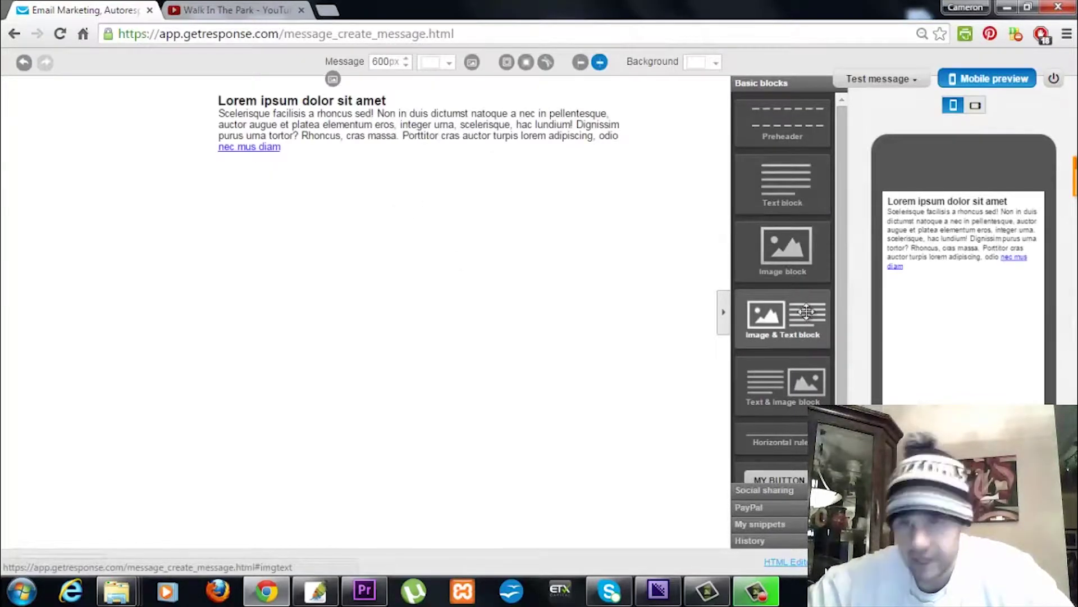
drag(792, 264, 413, 207)
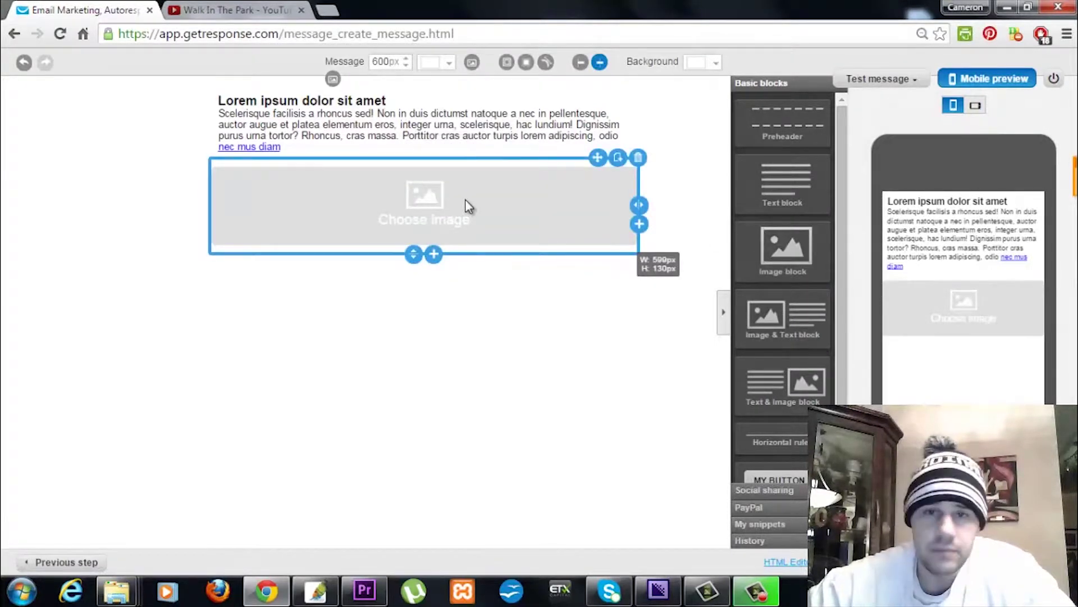
click(396, 216)
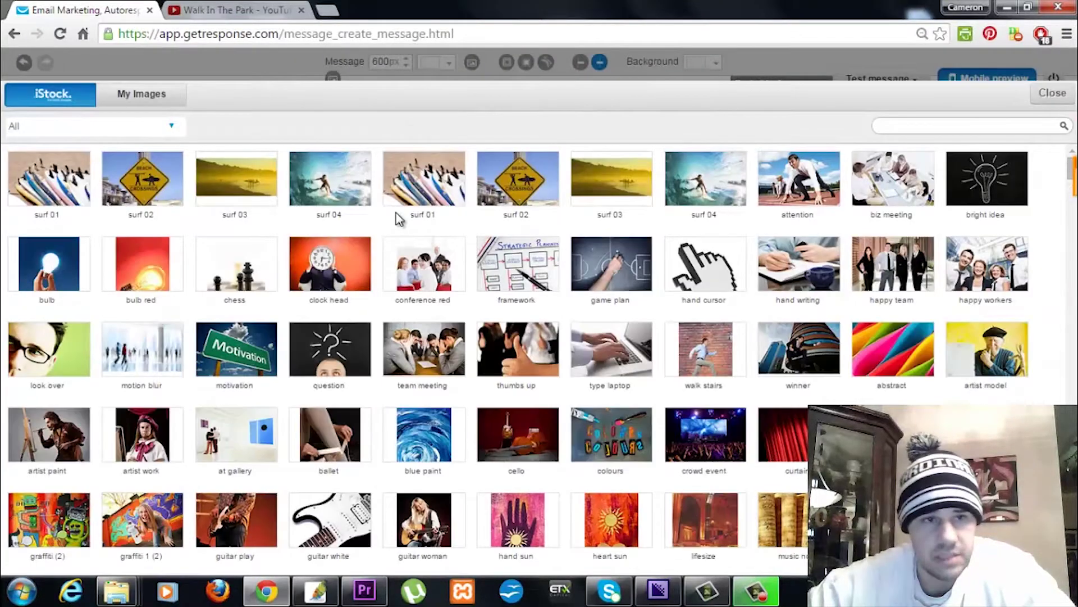
- Upload 'example image delete me' from the computer to My Images and place it in the image block
click(147, 98)
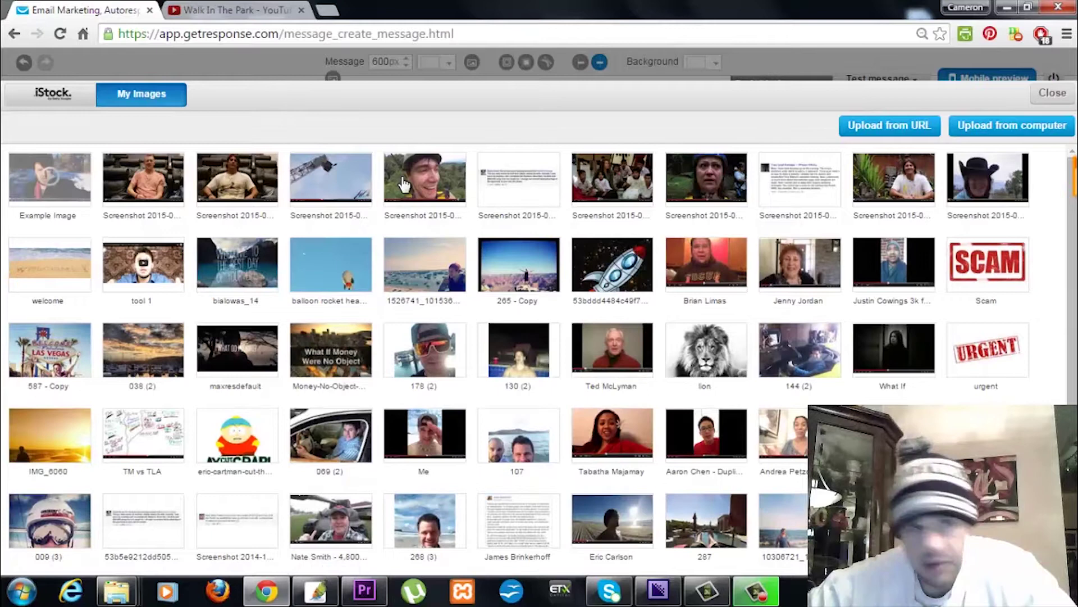
mouse_move(66, 259)
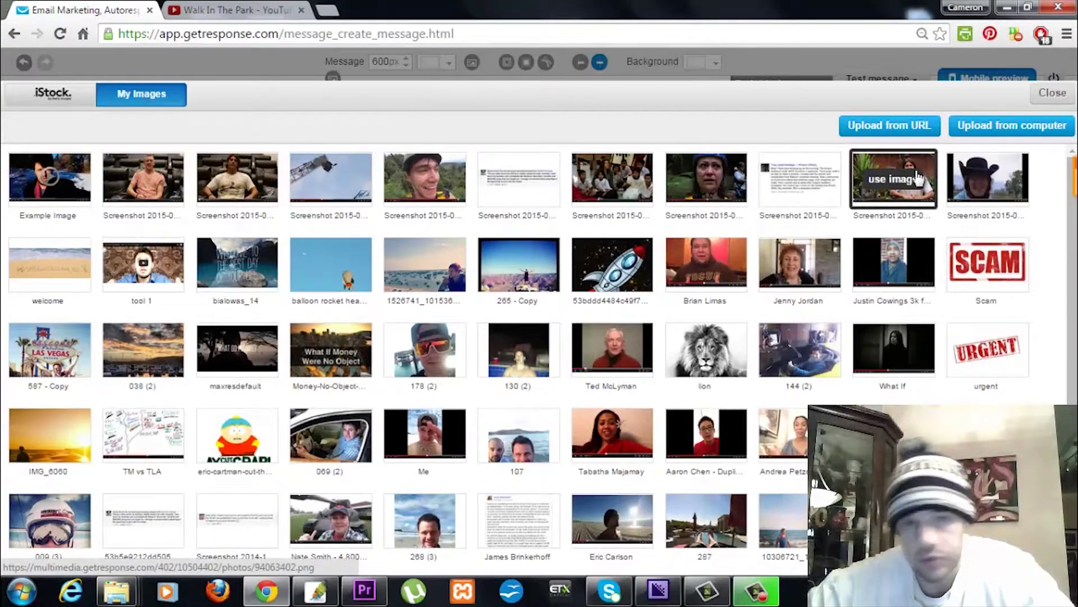
click(991, 128)
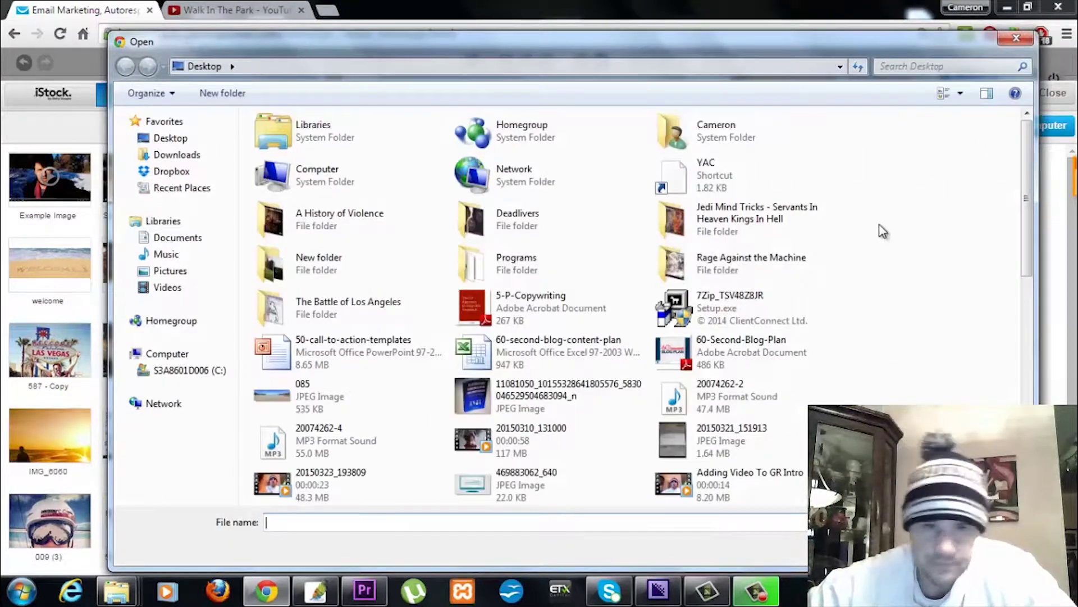
drag(1026, 170, 1031, 342)
click(525, 276)
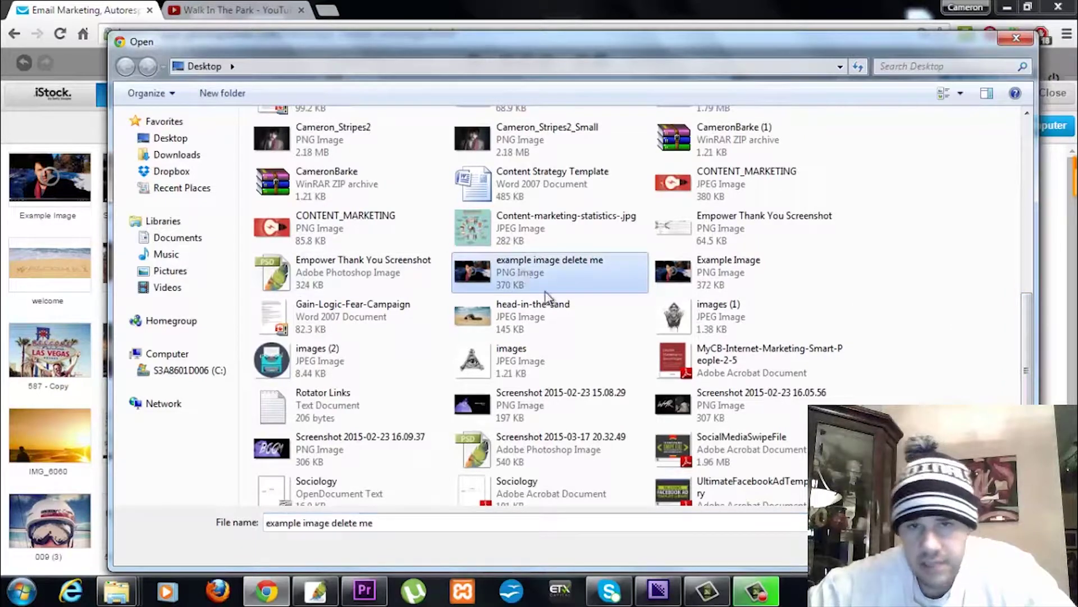
key(Return)
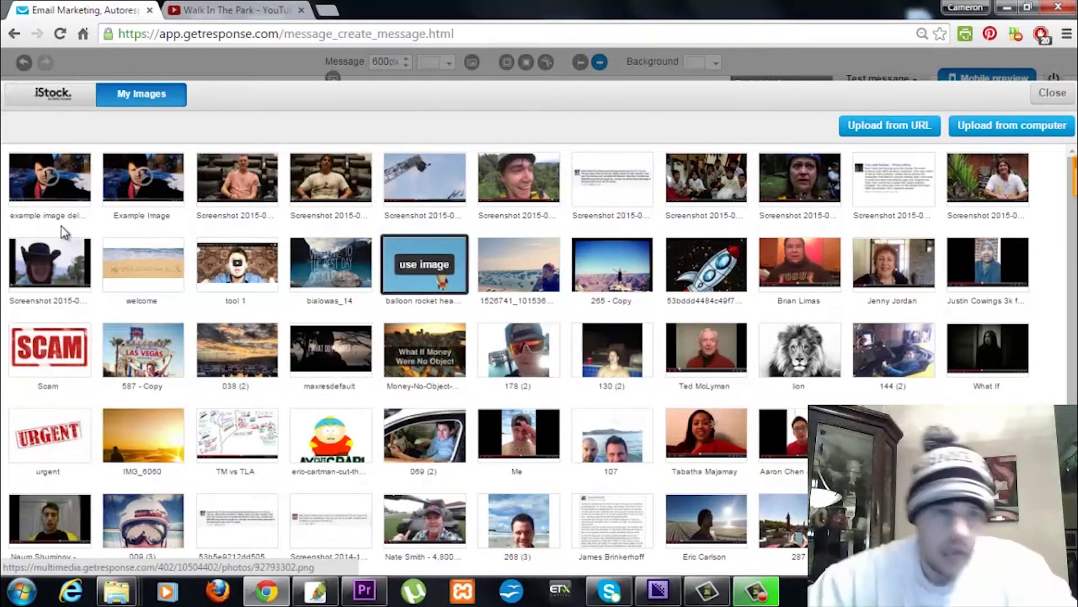
click(39, 182)
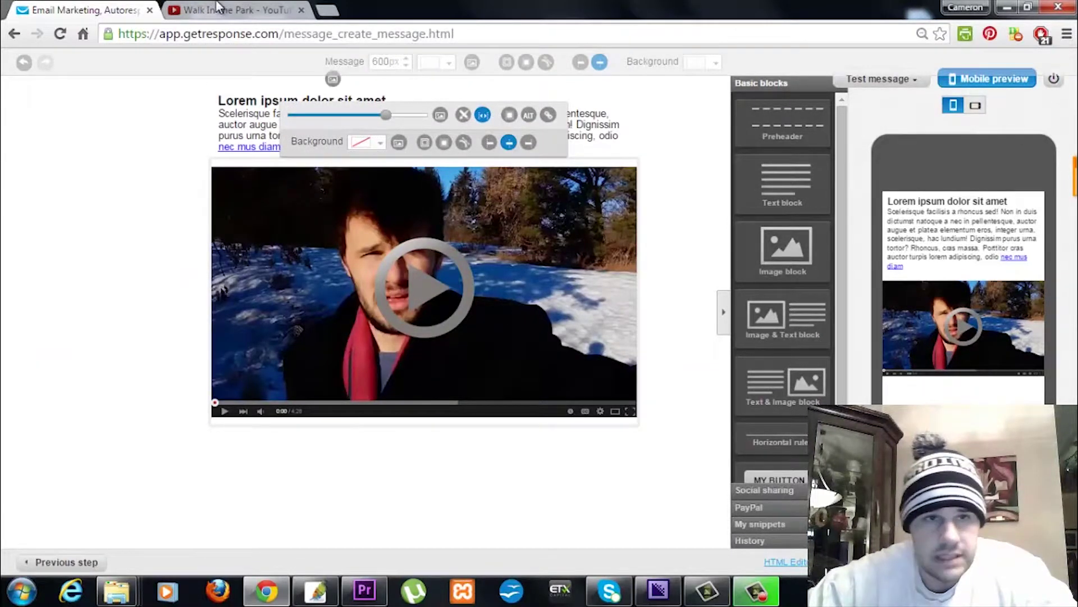
- Copy the Walk In The Park YouTube video's URL and return to the GetResponse editor
click(180, 7)
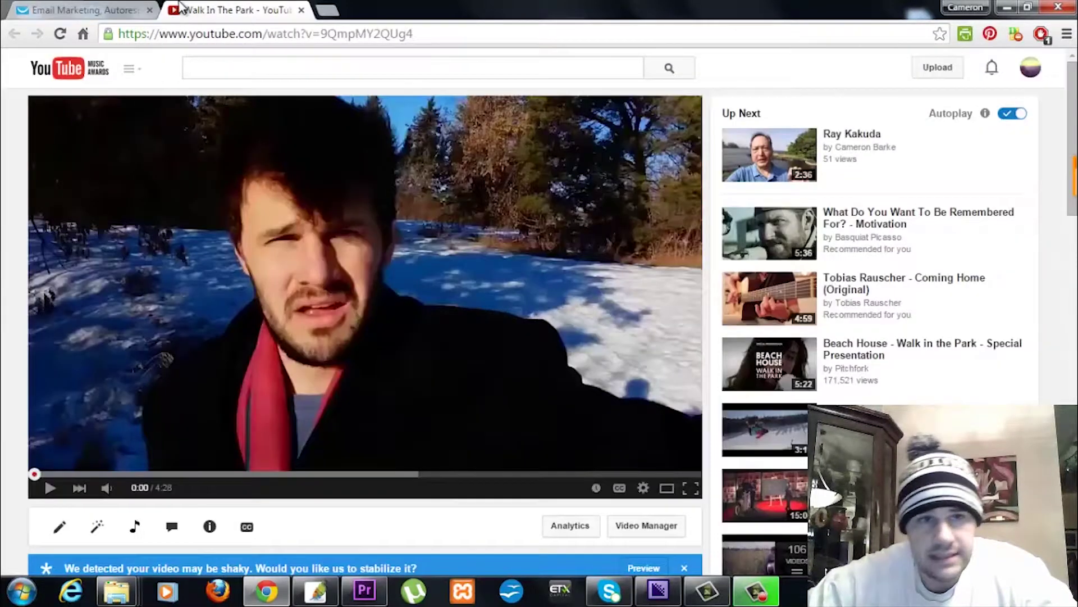
click(344, 34)
key(ctrl+c)
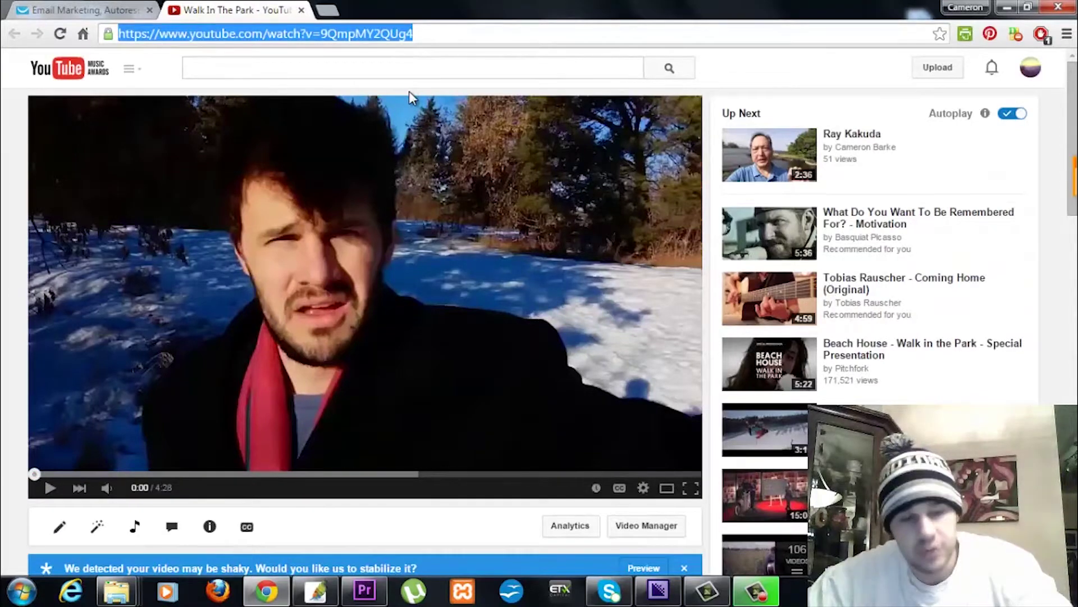
click(117, 12)
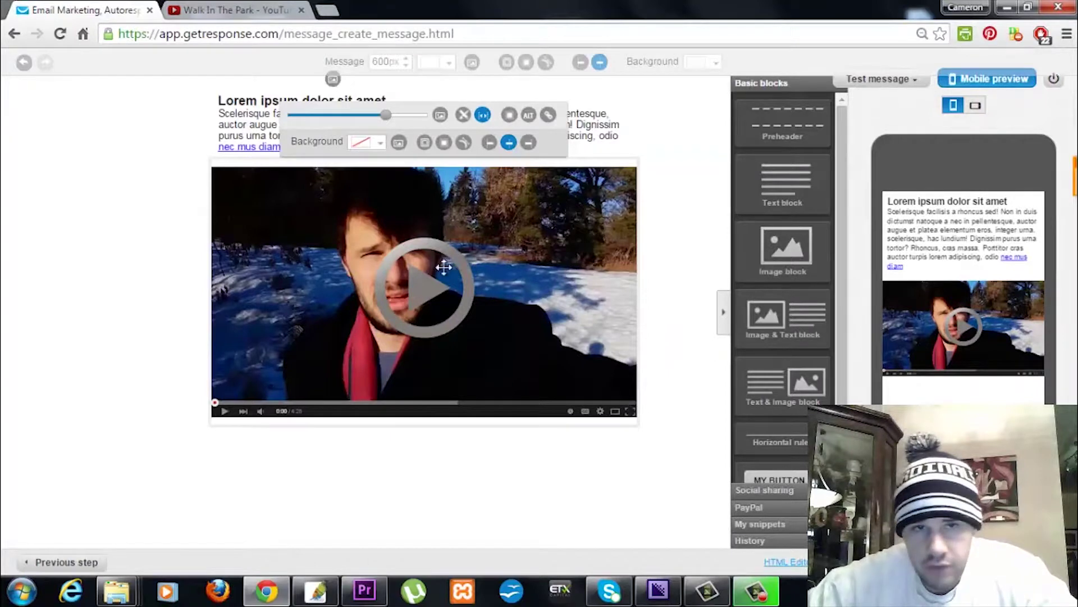
- Link the screenshot image to the pasted YouTube video URL, then recheck and confirm the link
click(550, 116)
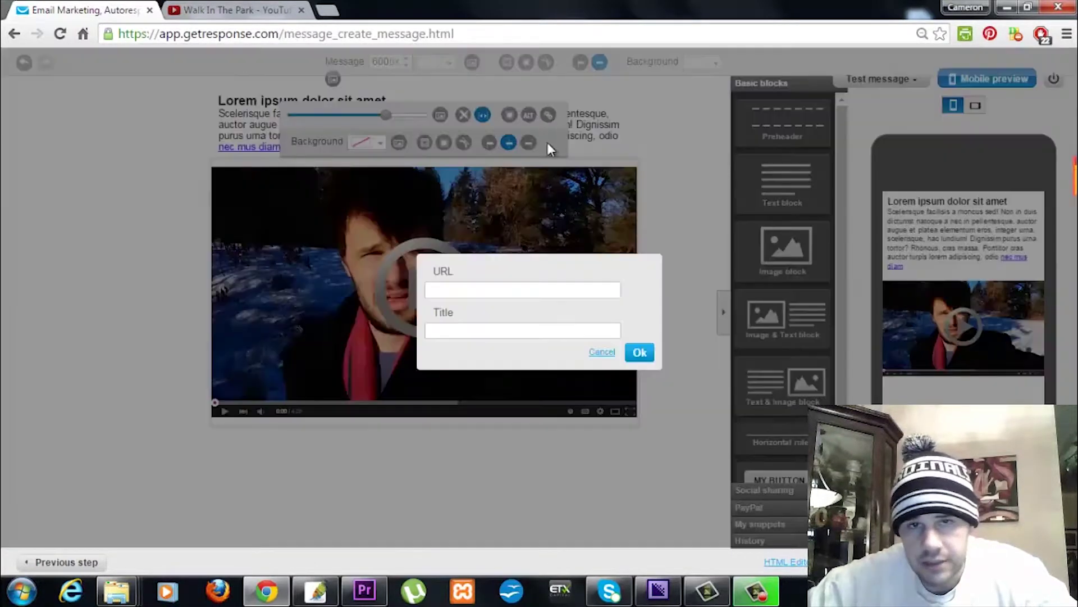
click(512, 288)
key(ctrl+v)
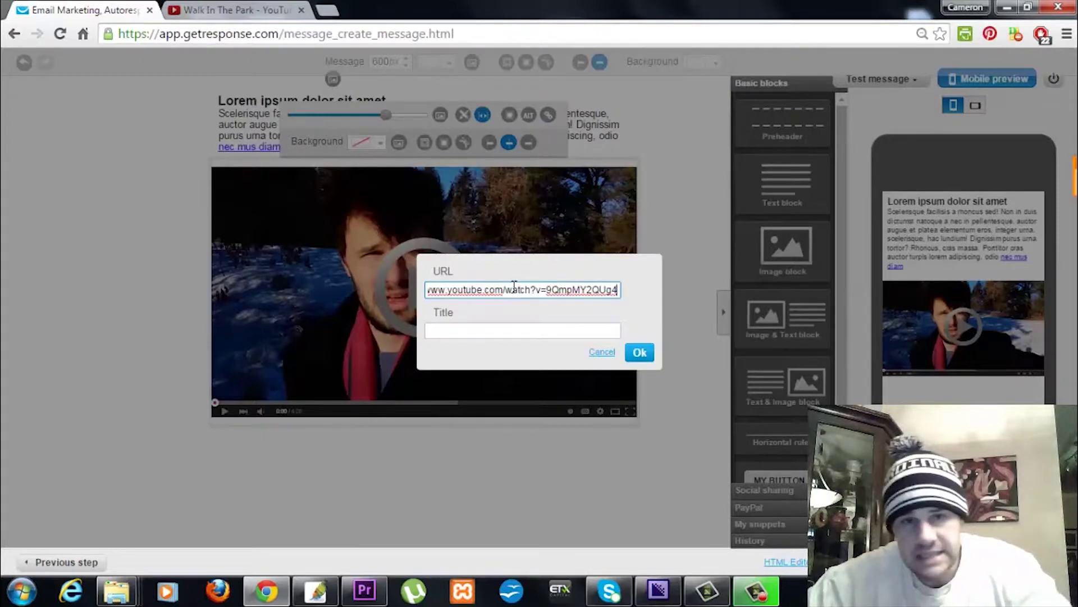
click(638, 352)
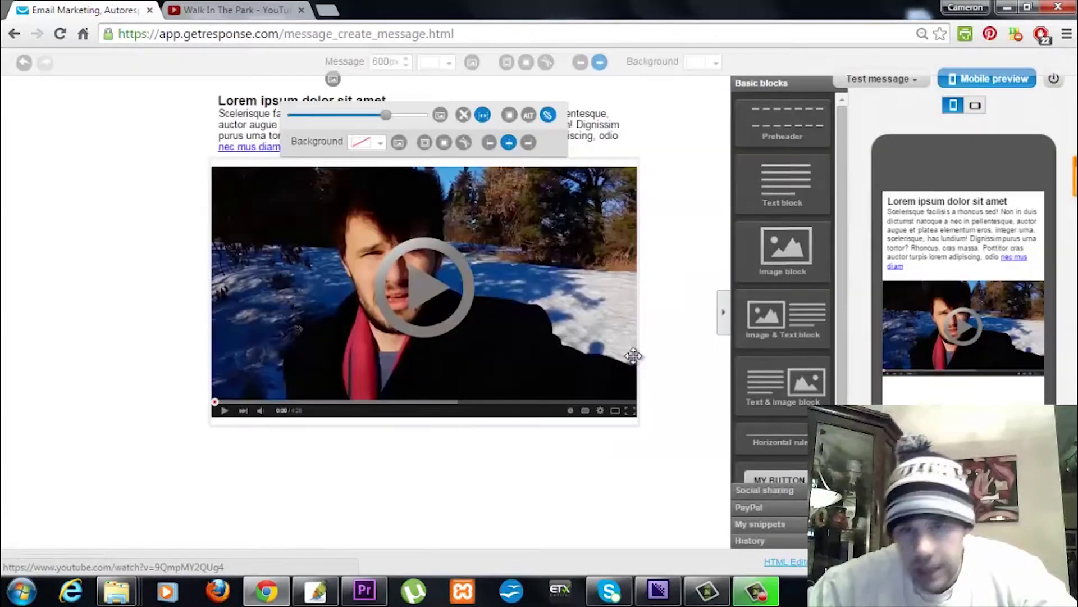
click(548, 115)
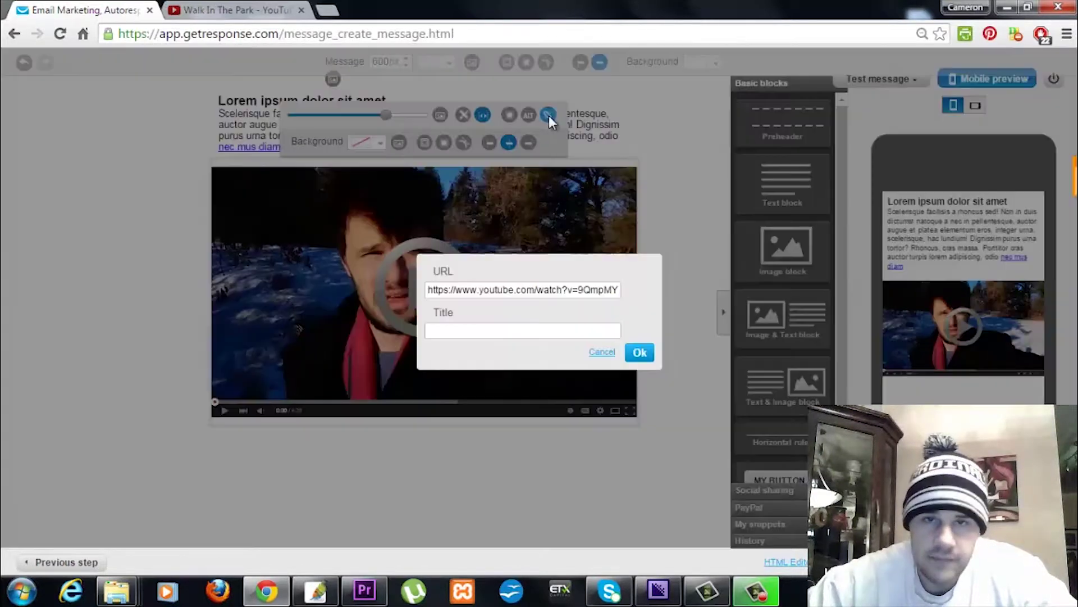
click(640, 352)
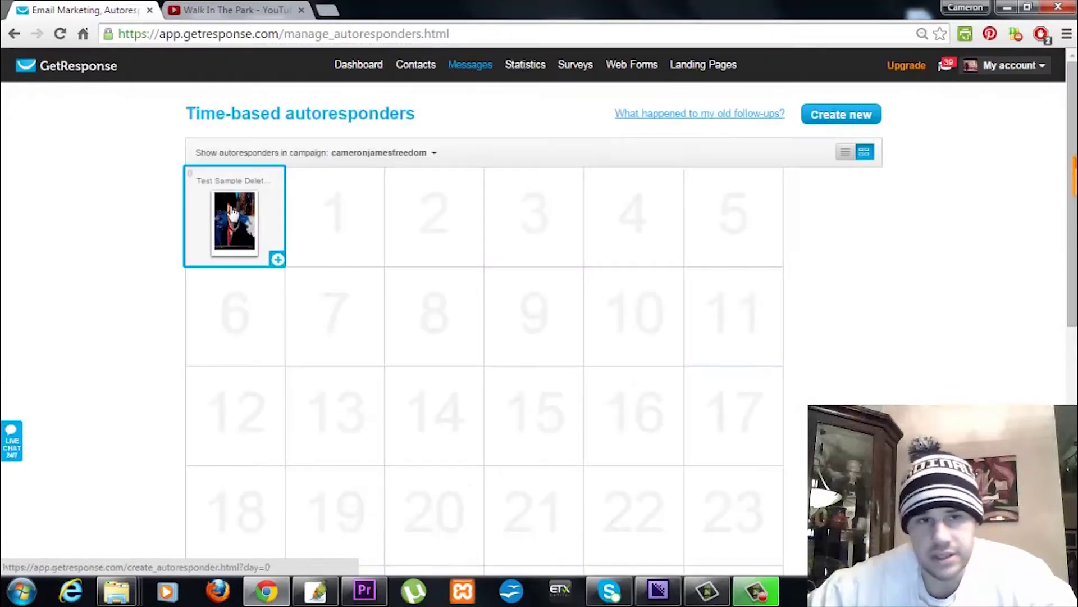
- Open the 'Test Sample Delete Me' autoresponder's web preview and view it in its tab
mouse_move(236, 230)
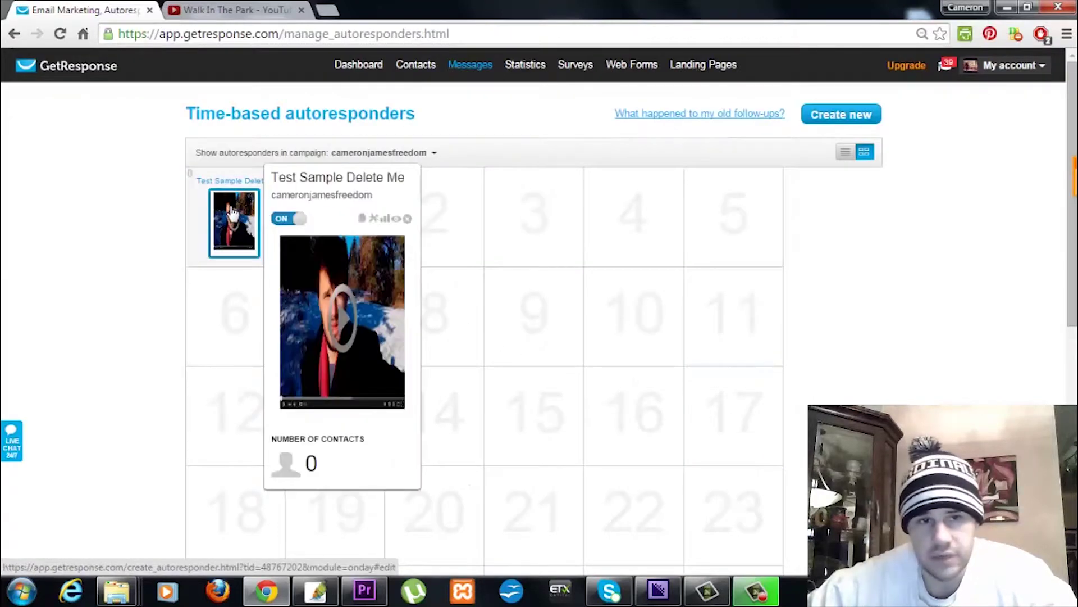
click(397, 219)
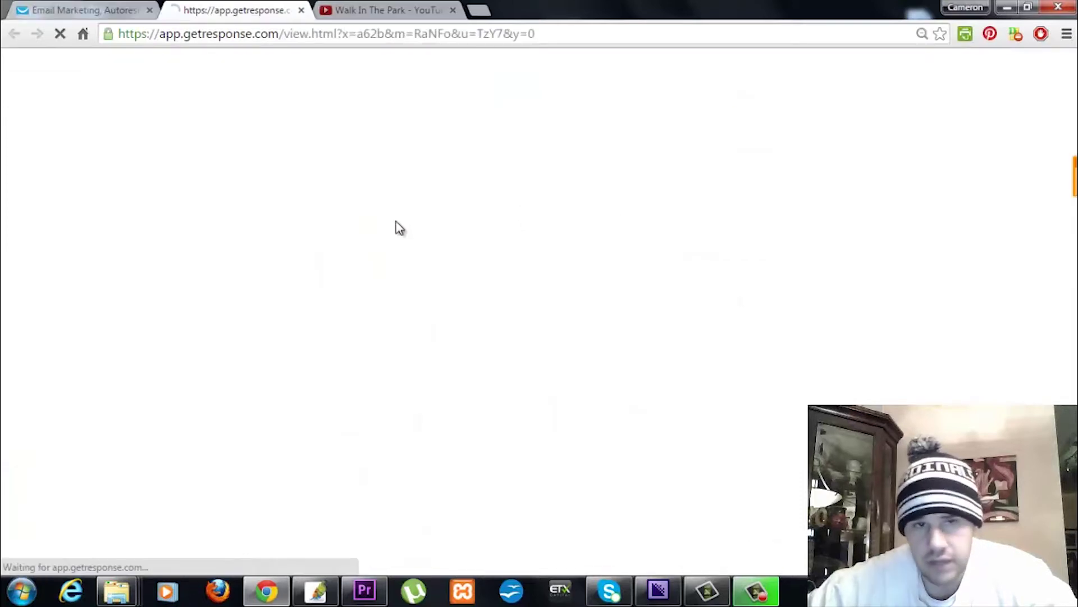
click(98, 10)
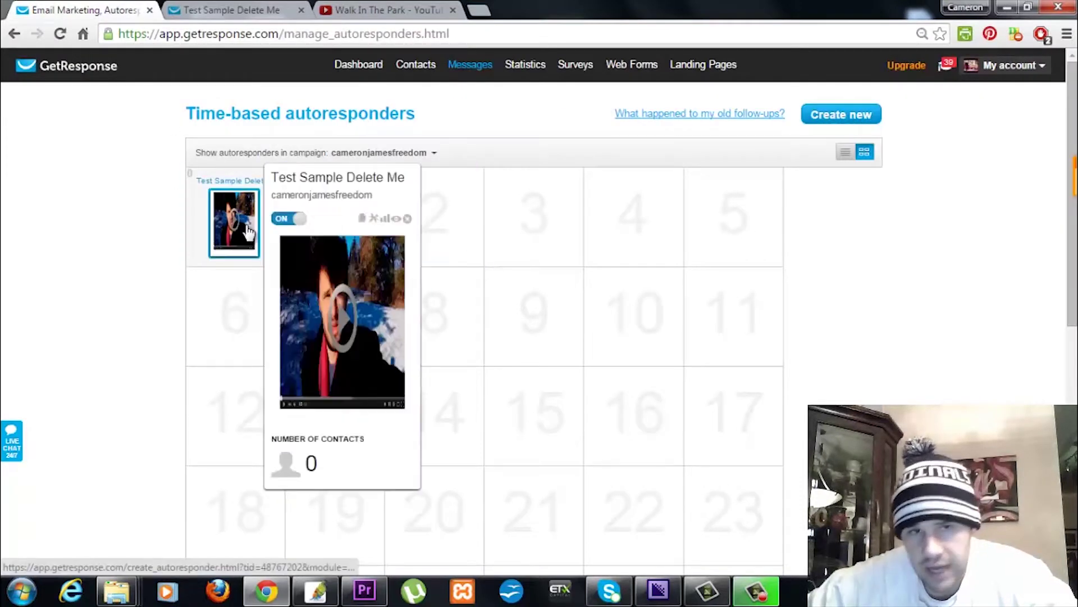
click(248, 12)
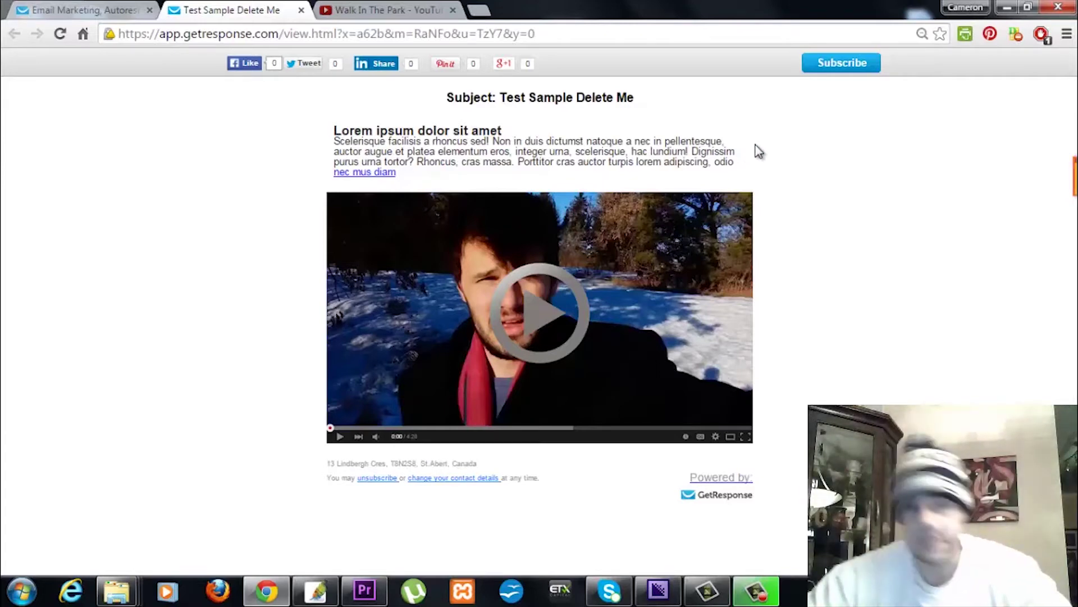
- Follow the email preview's video image link to open the YouTube video in a new tab
click(527, 293)
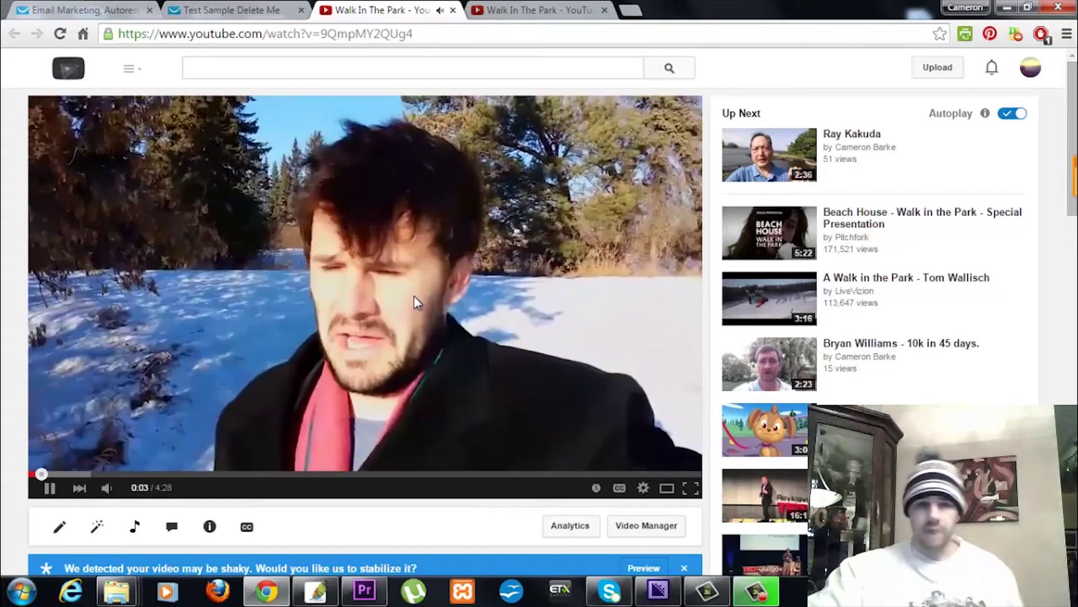
- Pause the Walk In The Park video and return to the GetResponse autoresponders calendar
click(414, 297)
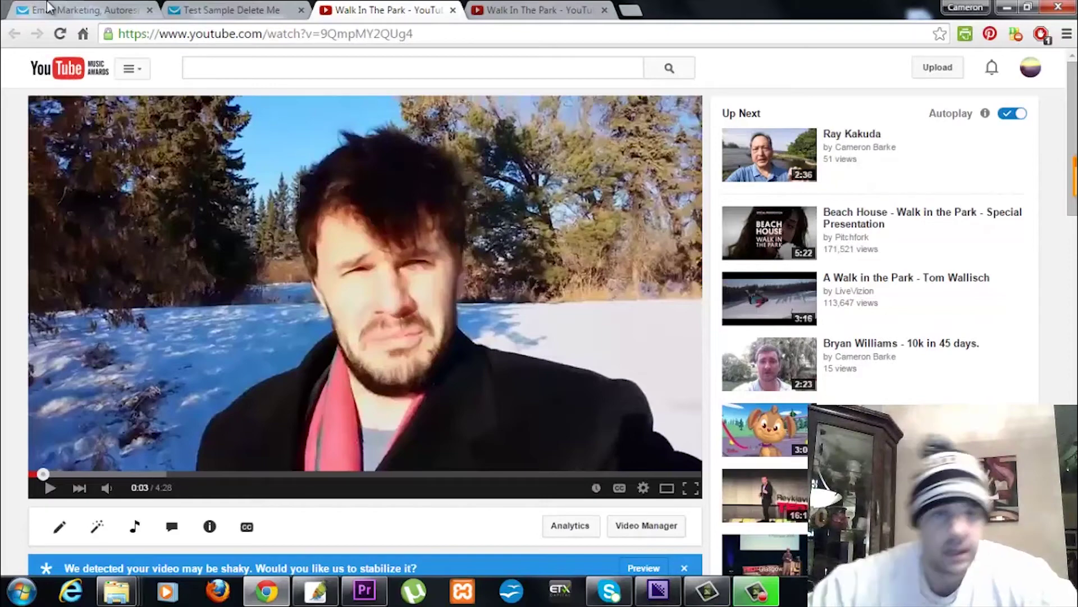
key(ctrl+1)
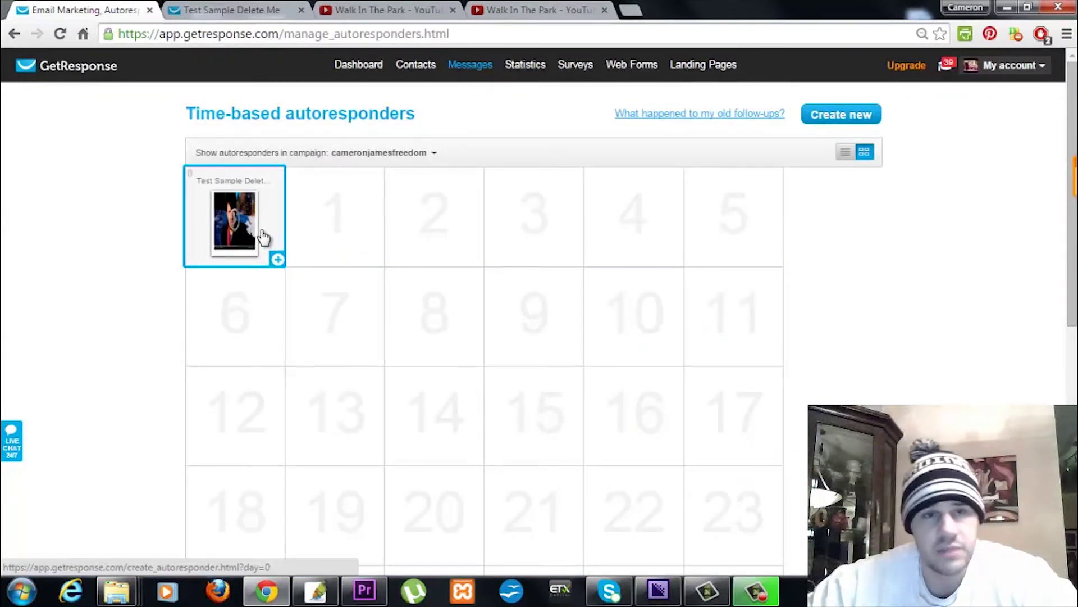